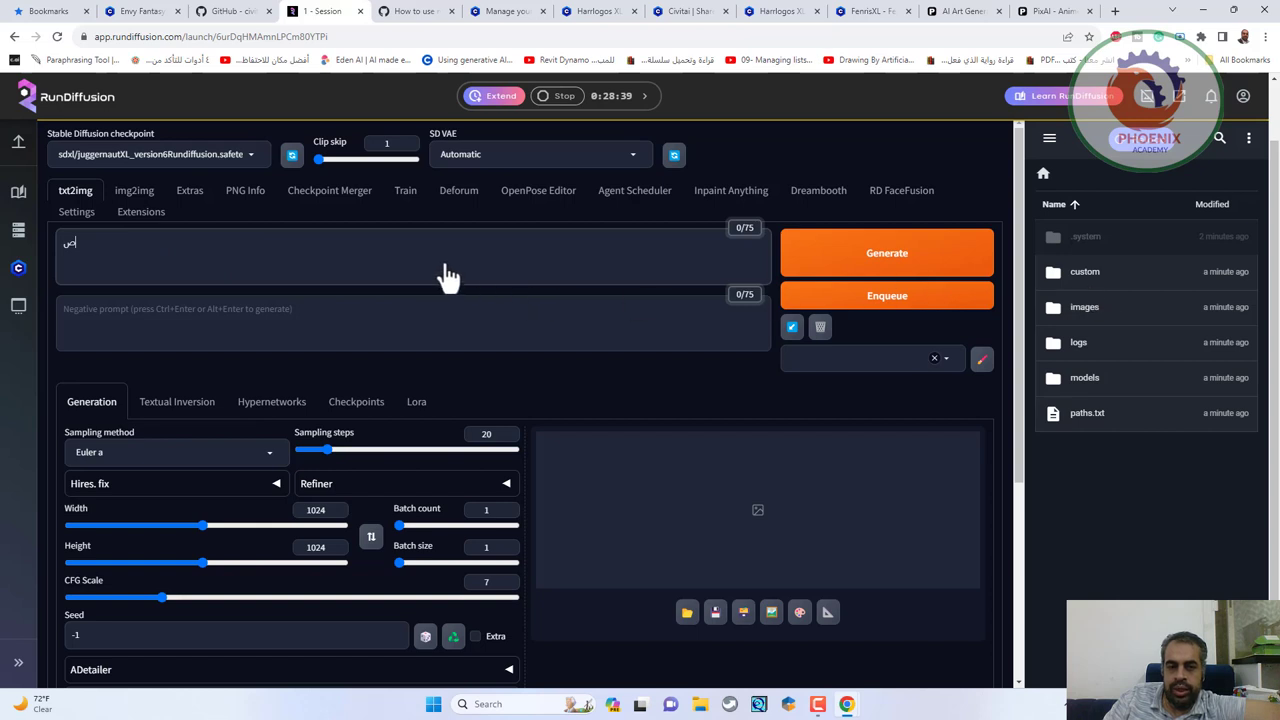
# Step: Generate a text-to-image picture from the prompt "egyptions pyramids", replacing the stray character in the prompt
pyautogui.hotkey('ctrl', 'a')
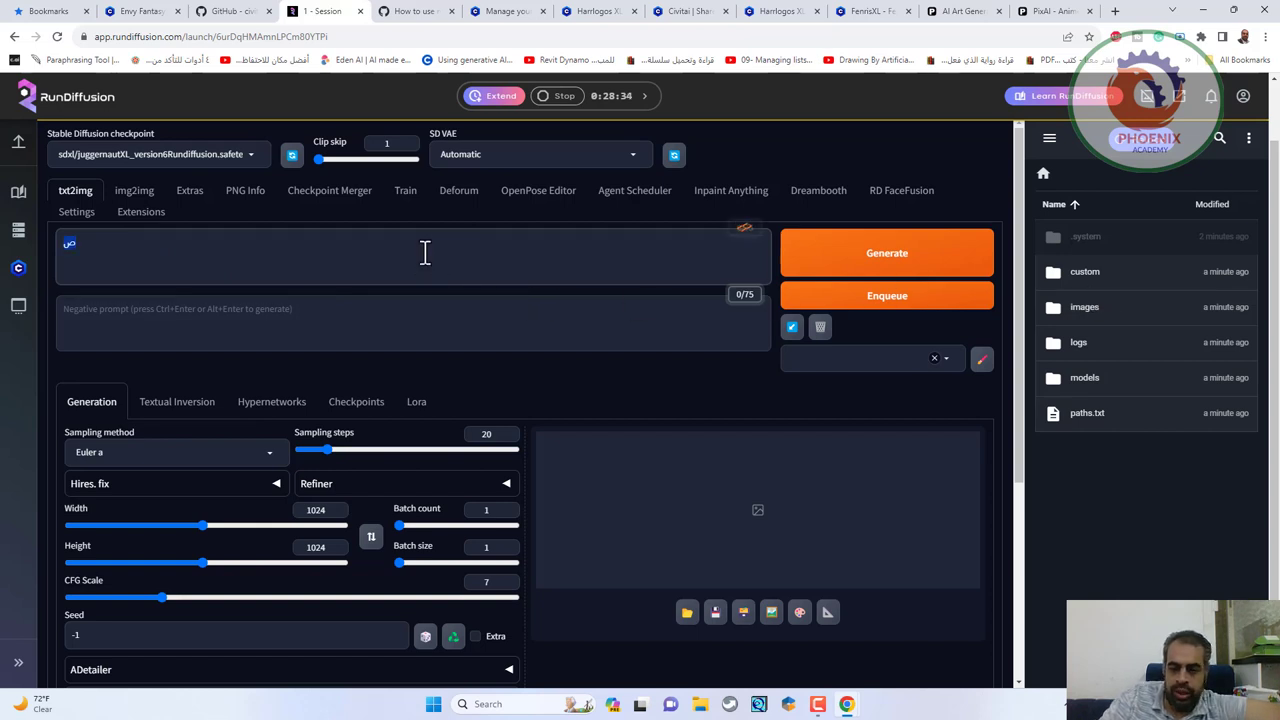
pyautogui.write('c')
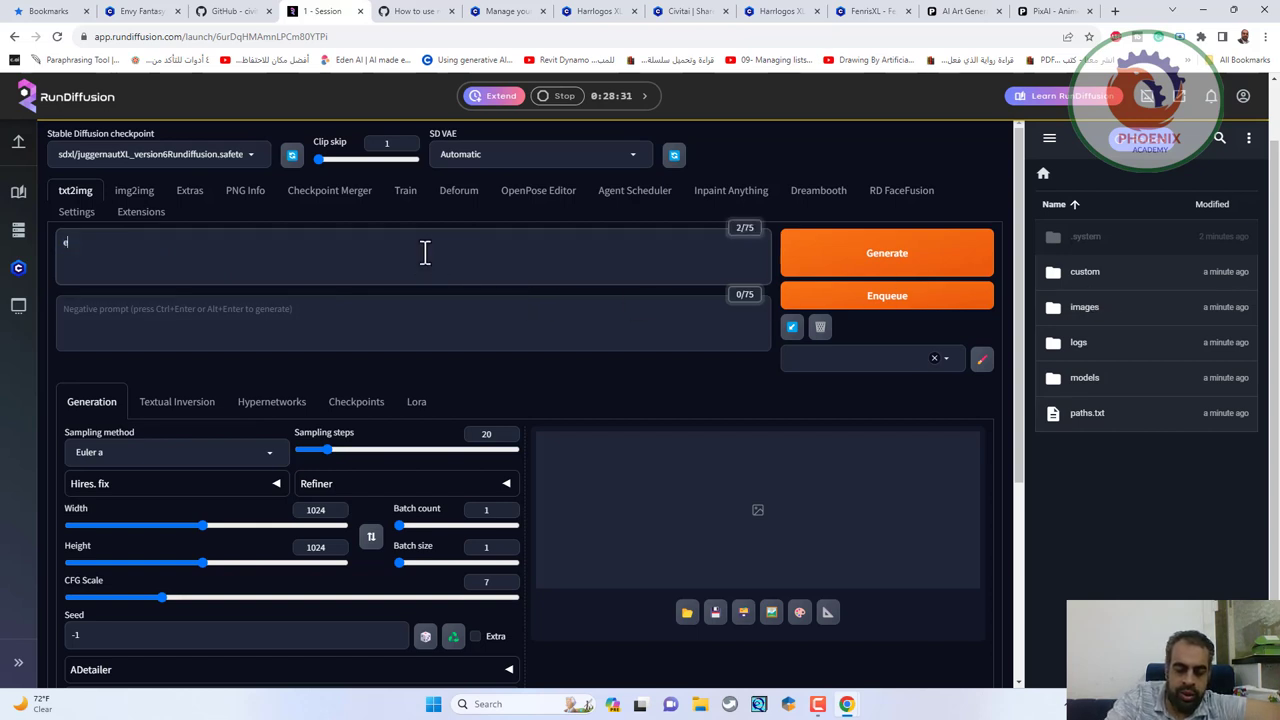
pyautogui.write('gyp')
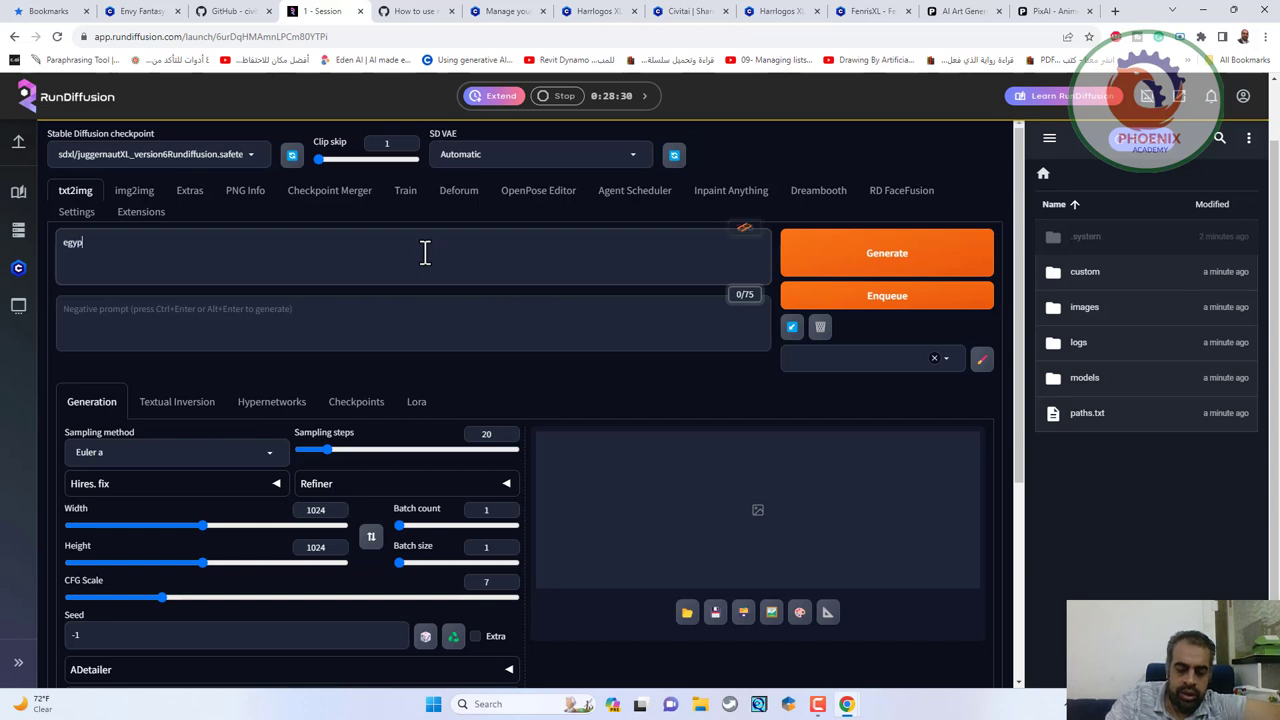
pyautogui.write('tions p')
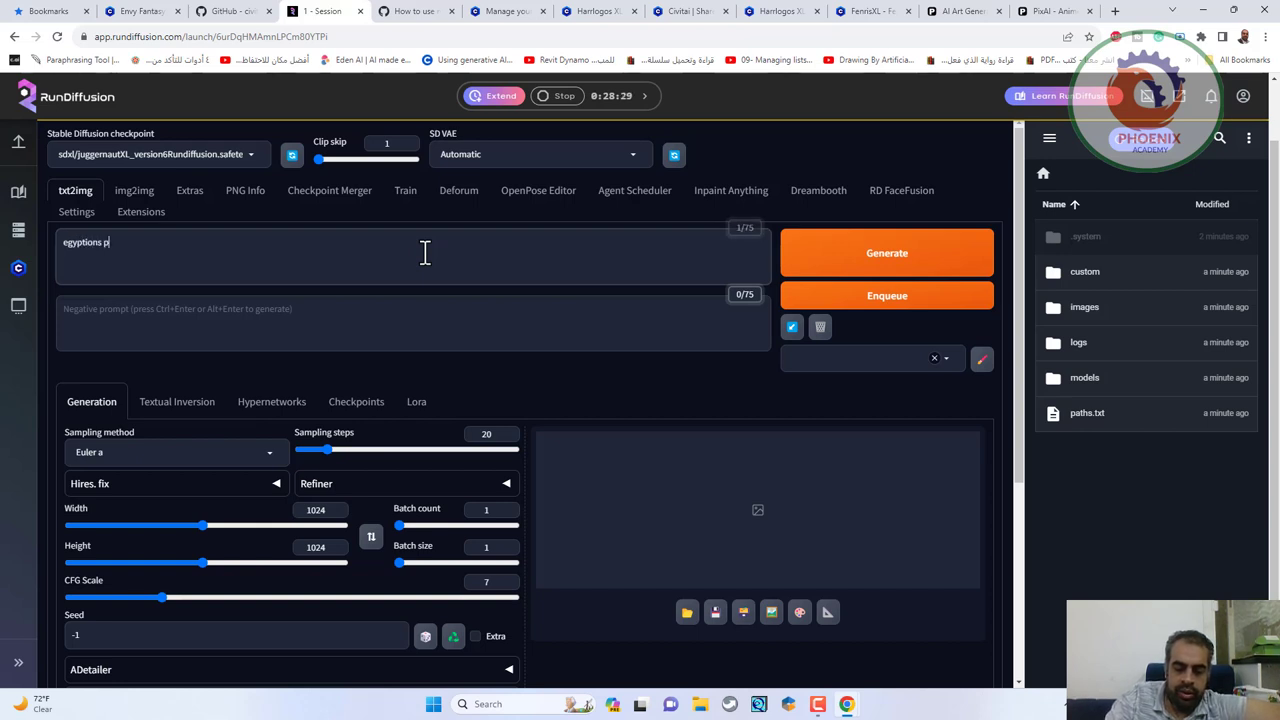
pyautogui.write('yramids')
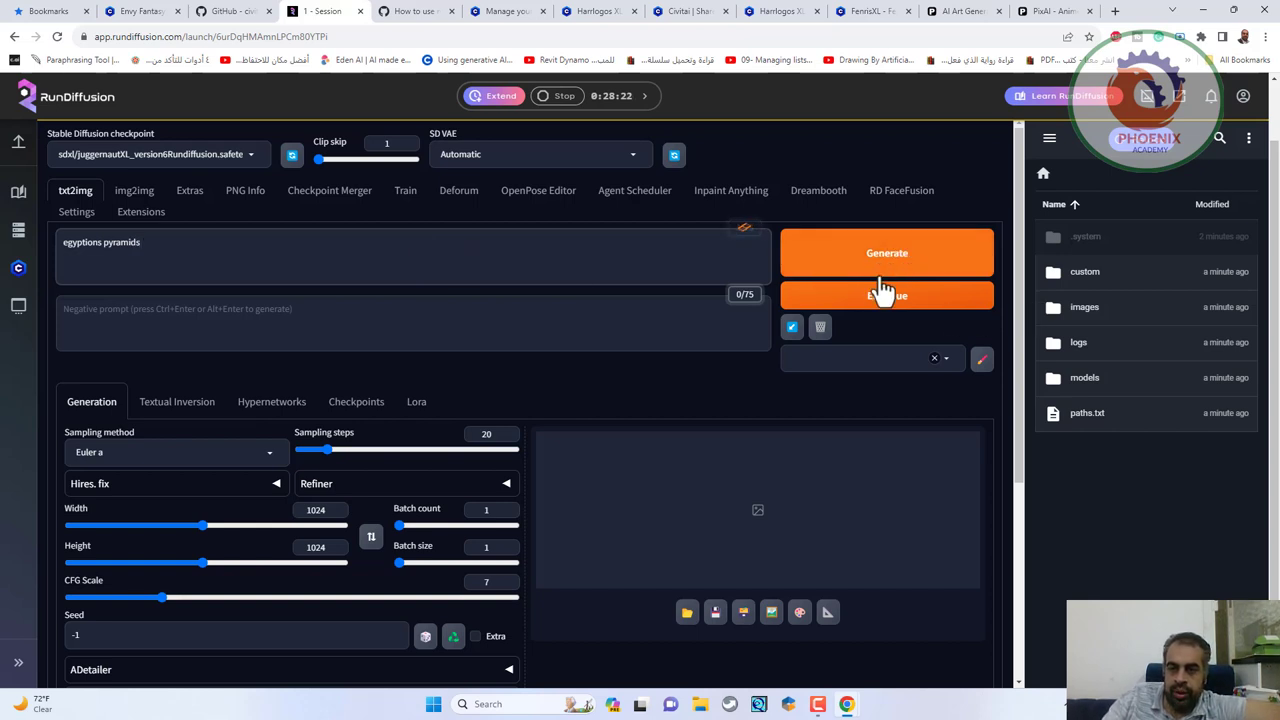
pyautogui.hotkey('ctrl', 'Return')
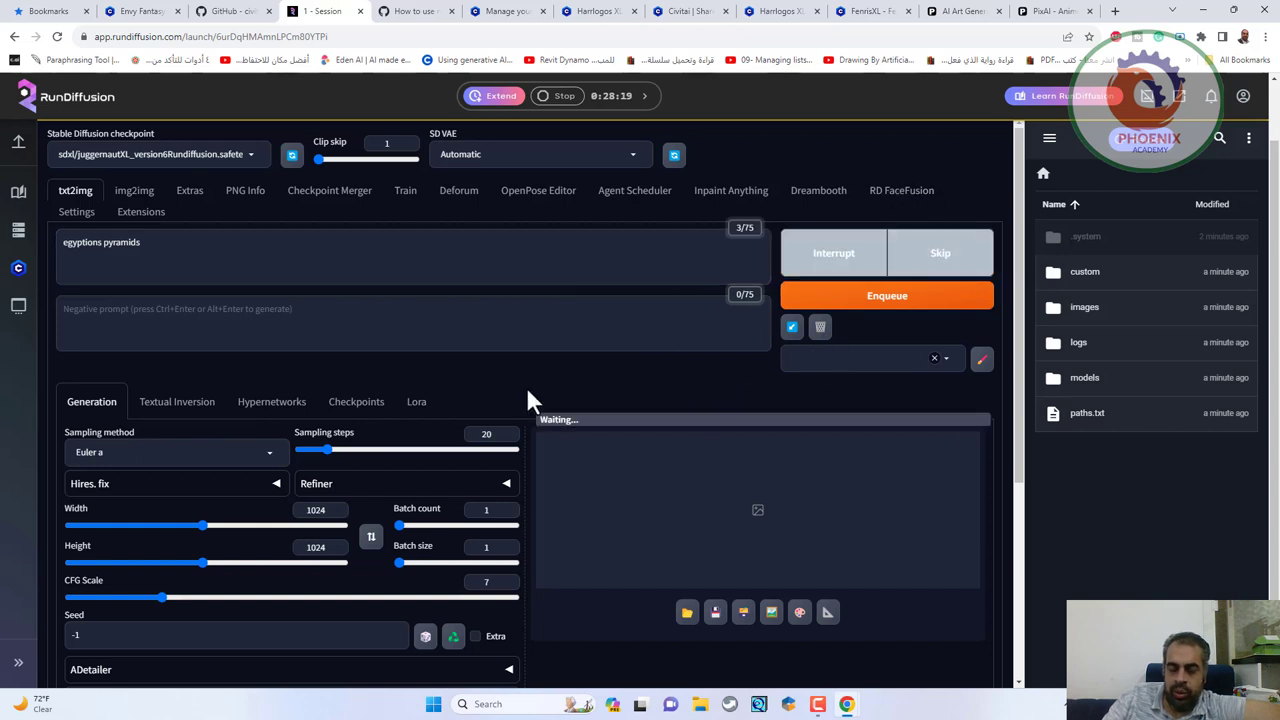
# Step: Look over the text-to-image generation settings and extension sections, and open the img2img page
pyautogui.scroll(-2, 530, 400)
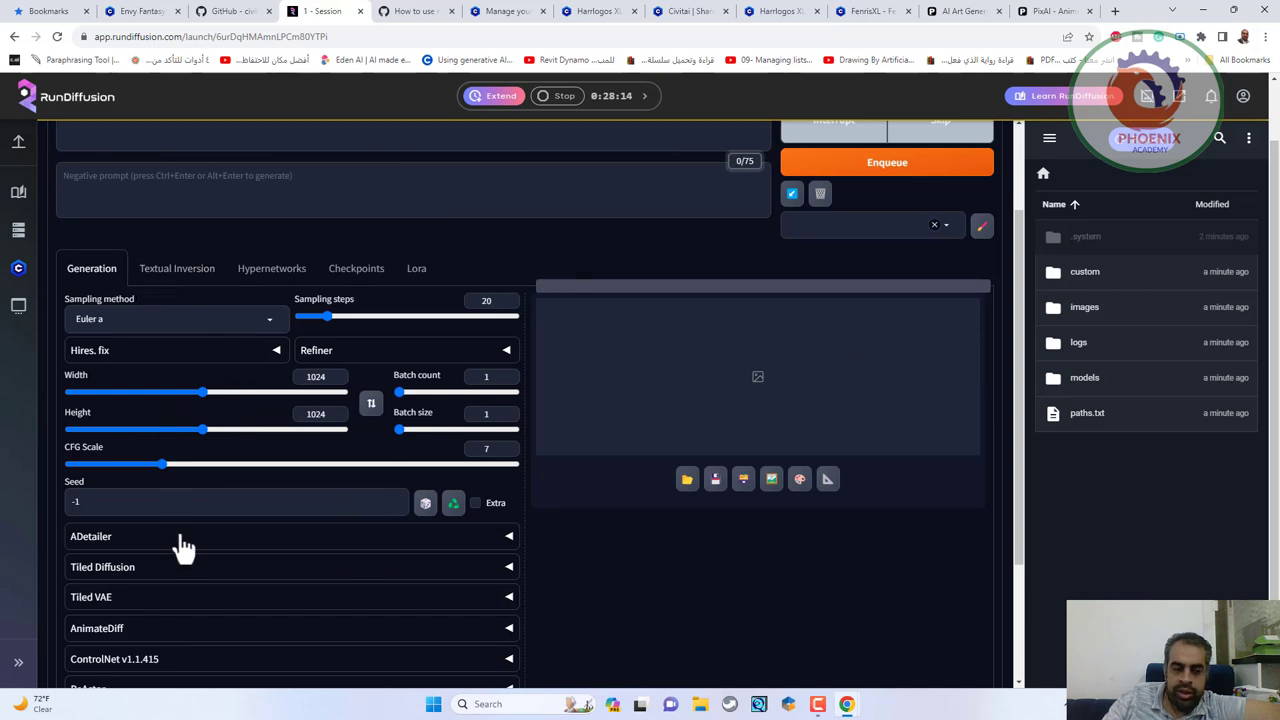
pyautogui.scroll(-3, 184, 544)
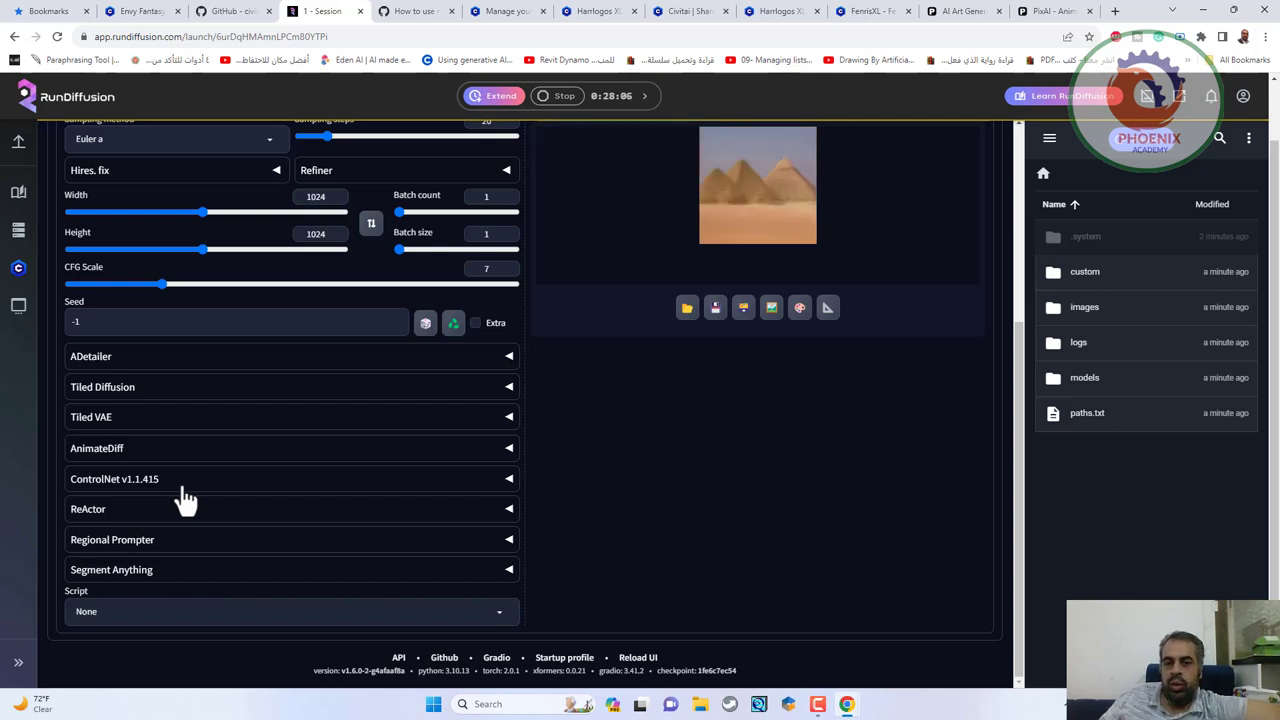
pyautogui.scroll(2, 463, 486)
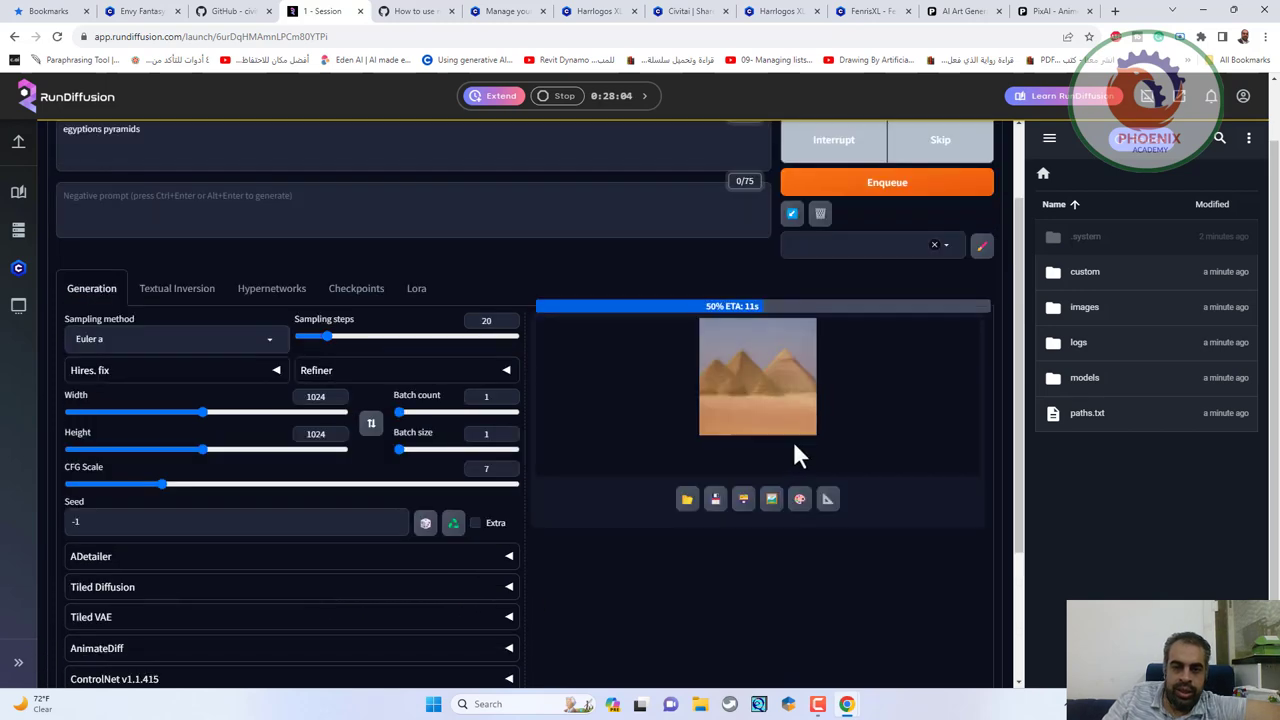
pyautogui.scroll(1, 717, 405)
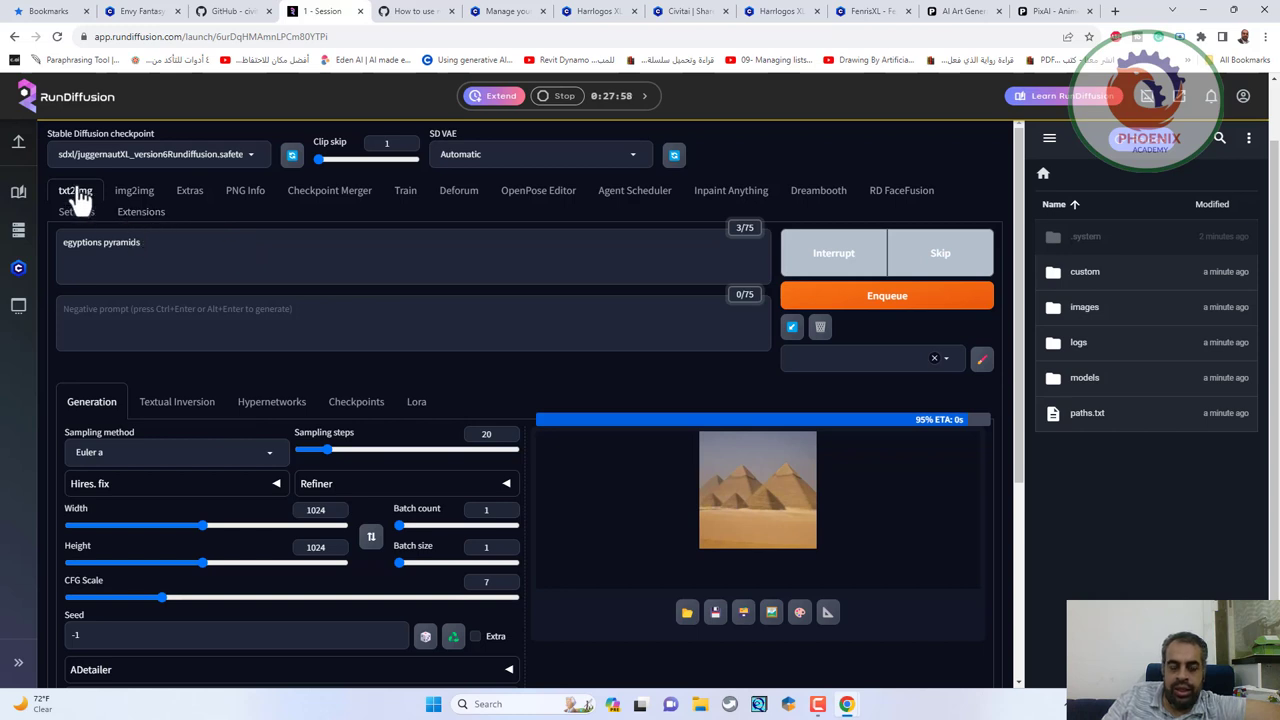
pyautogui.click(123, 197)
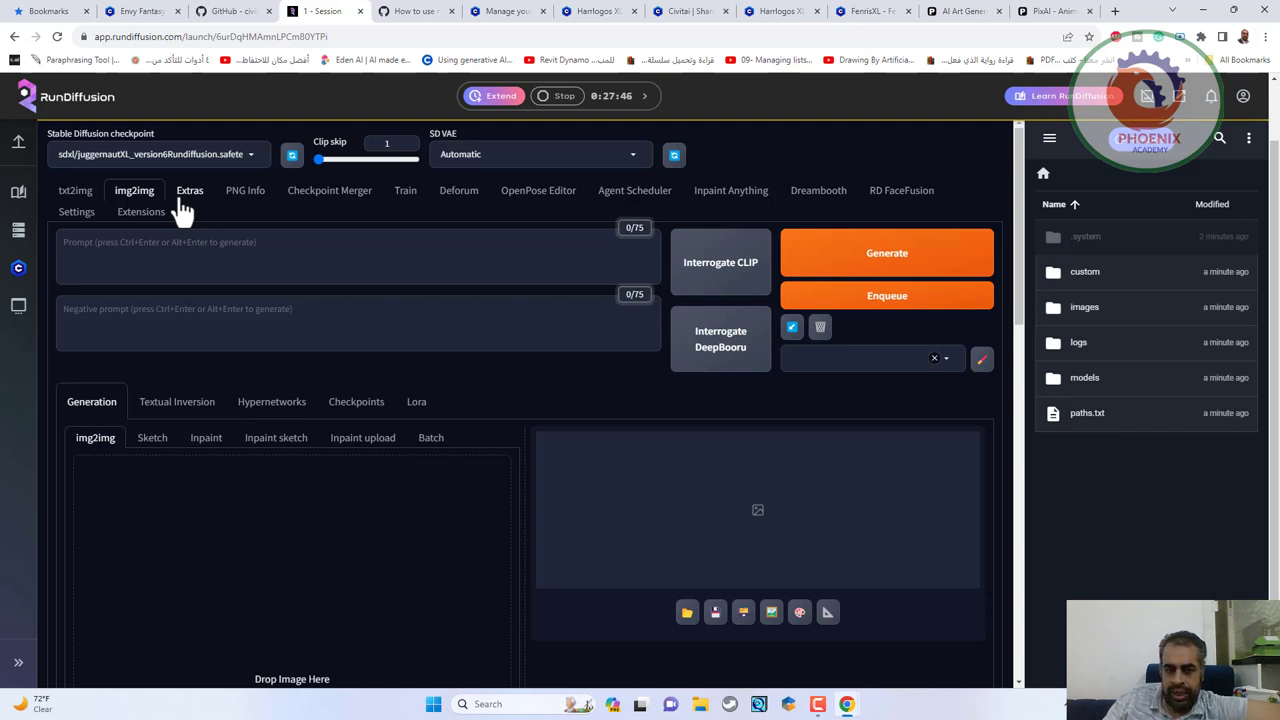
# Step: Load the pixar-woody image from the Downloads folder into PNG Info to read its generation parameters
pyautogui.click(246, 194)
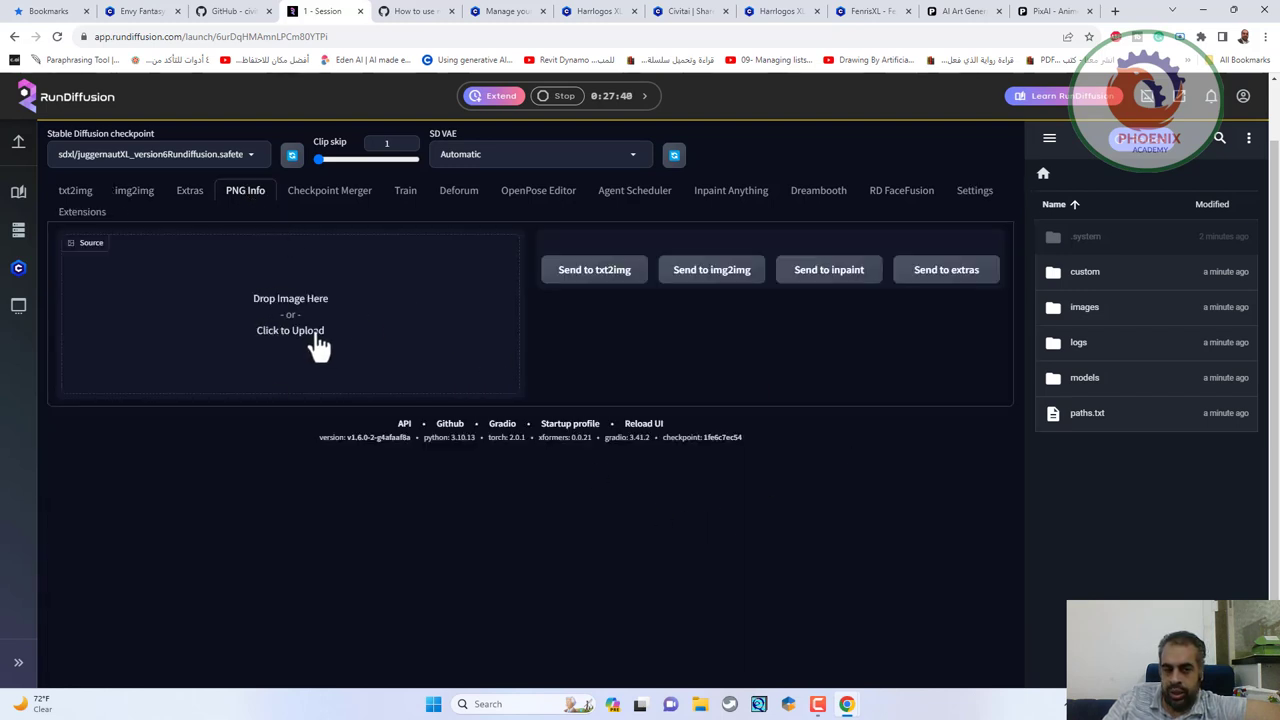
pyautogui.click(475, 372)
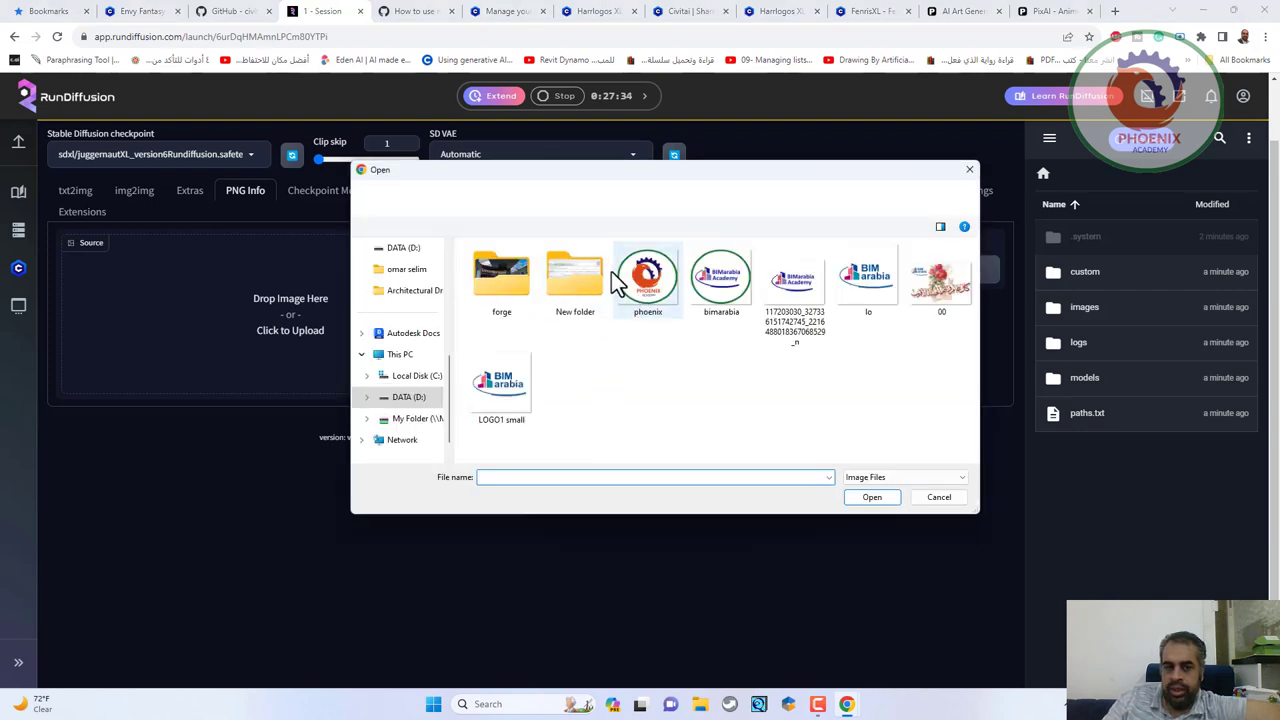
pyautogui.scroll(5, 428, 345)
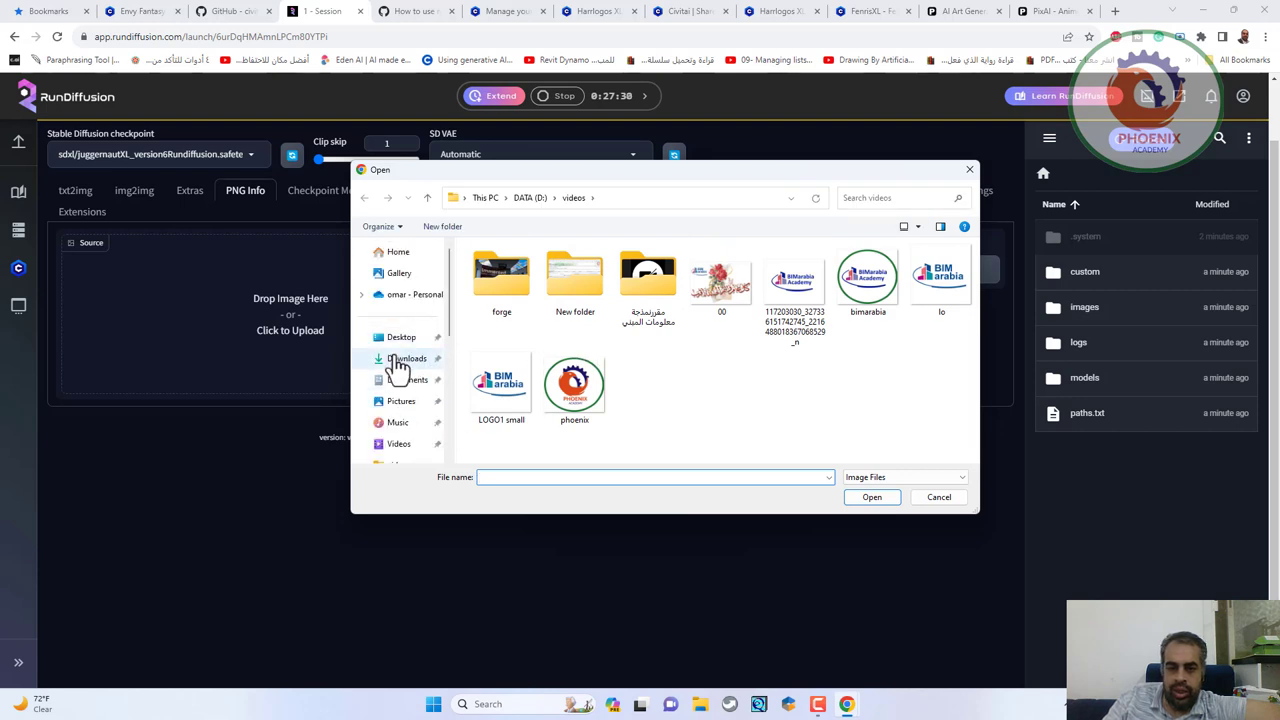
pyautogui.click(404, 359)
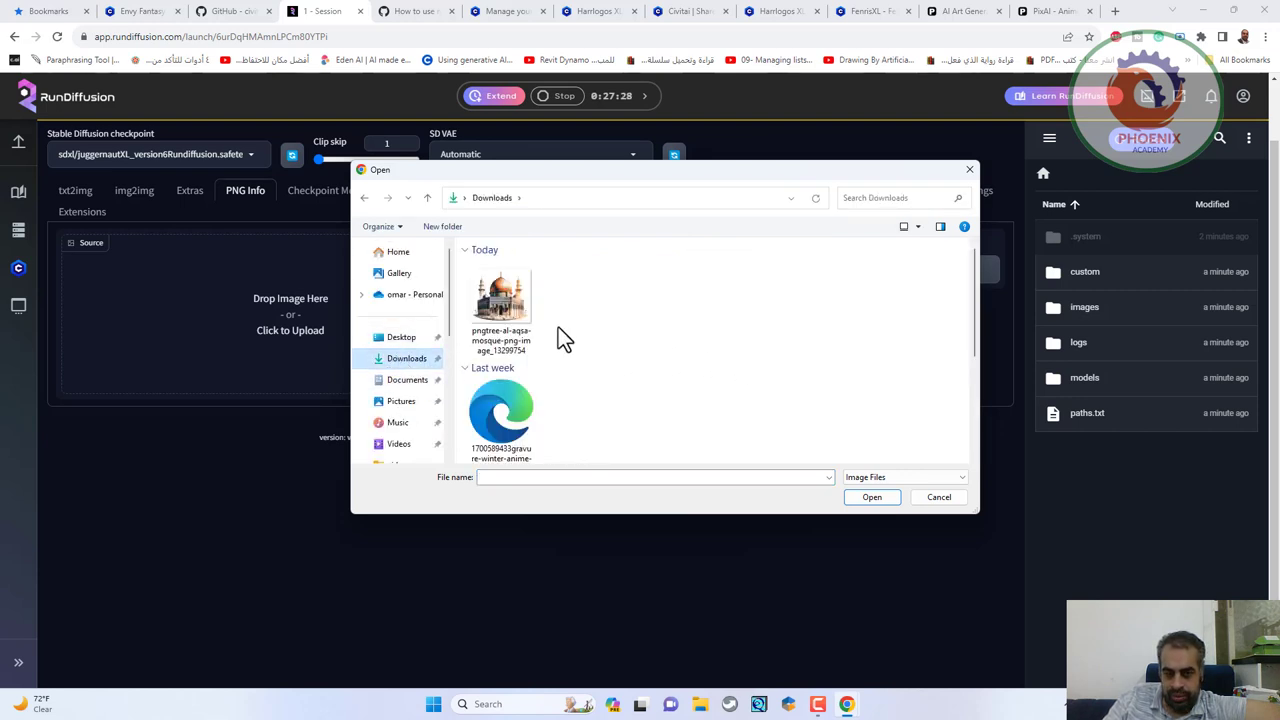
pyautogui.scroll(-1, 503, 310)
pyautogui.scroll(-2, 505, 313)
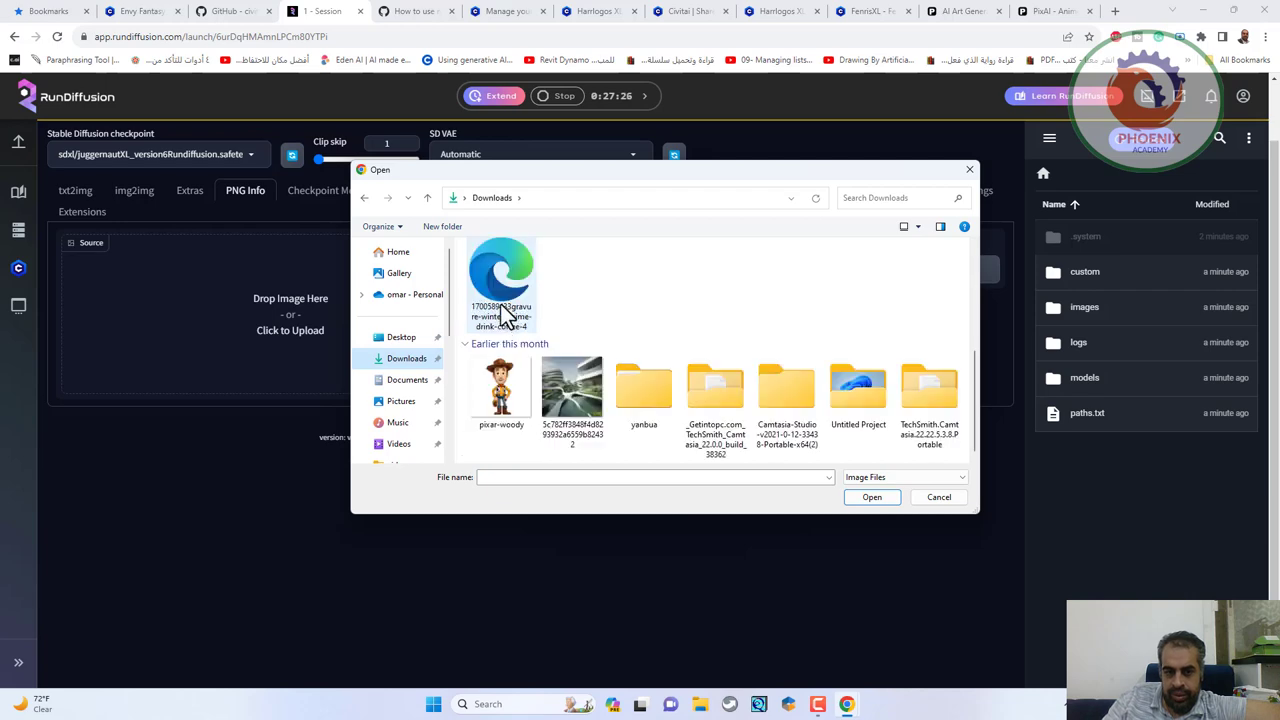
pyautogui.doubleClick(497, 388)
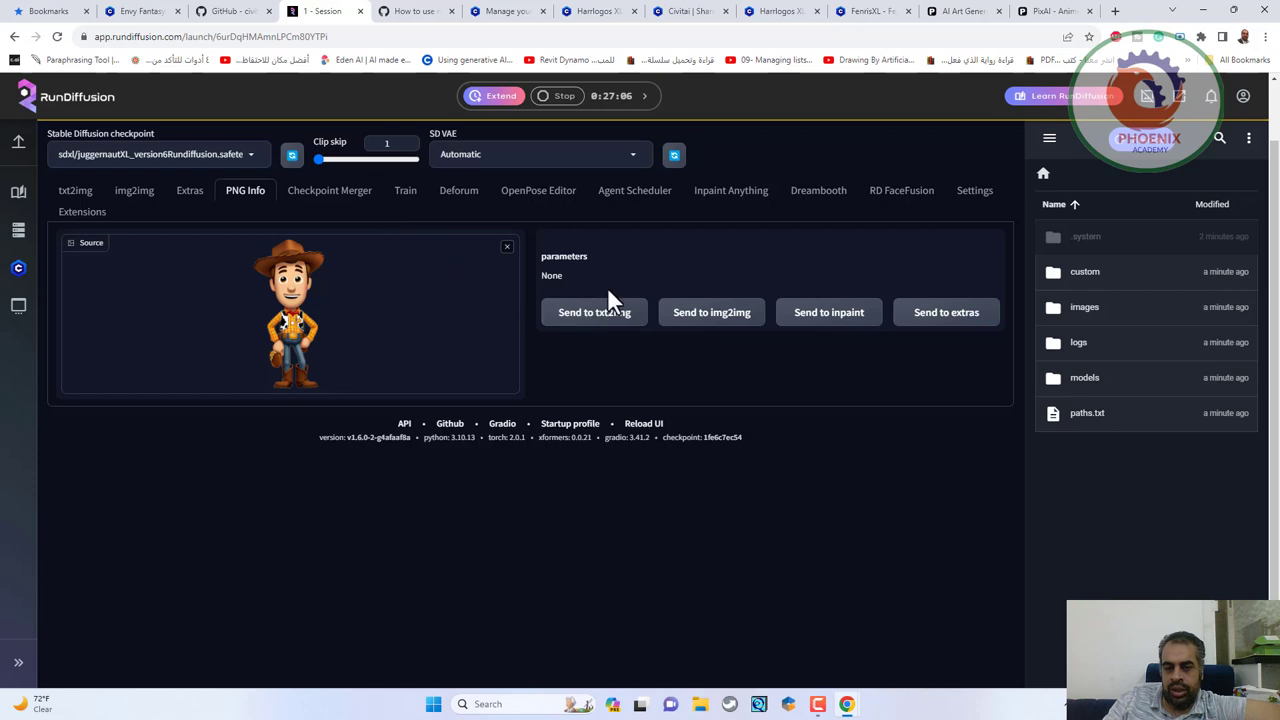
# Step: View the Checkpoint Merger options and return to txt2img to see the generated pyramids image
pyautogui.click(340, 200)
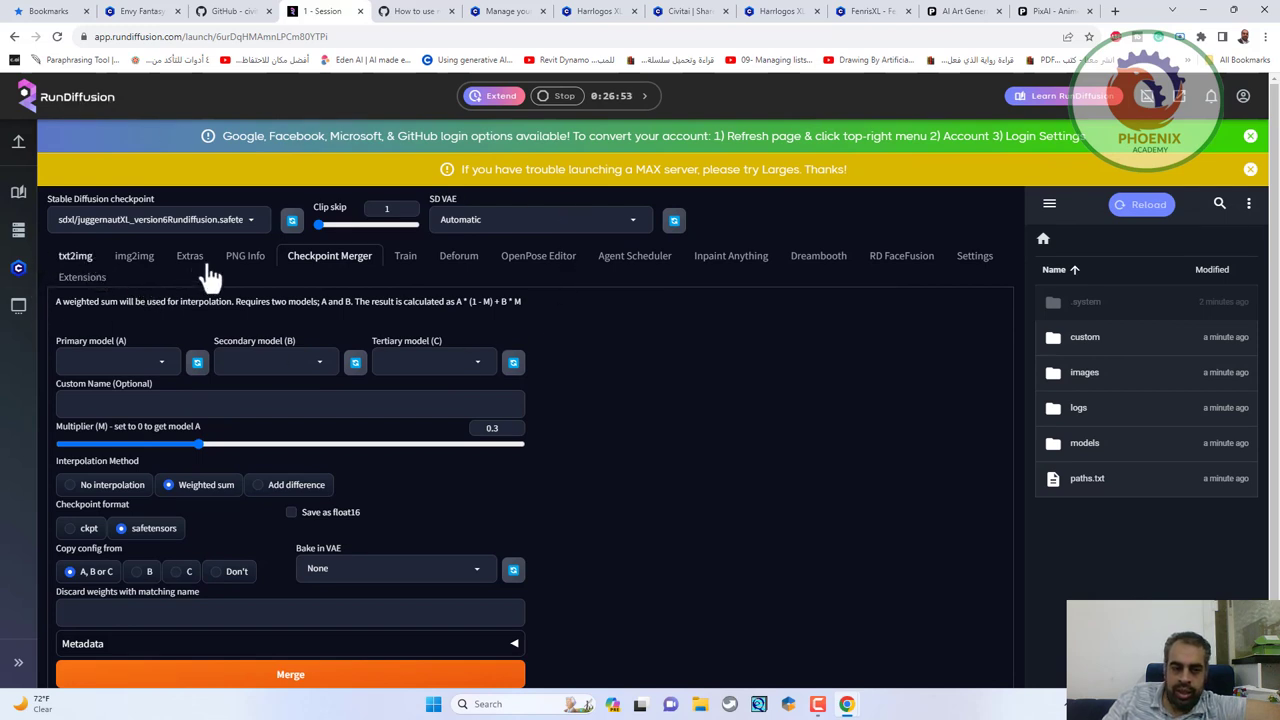
pyautogui.click(76, 258)
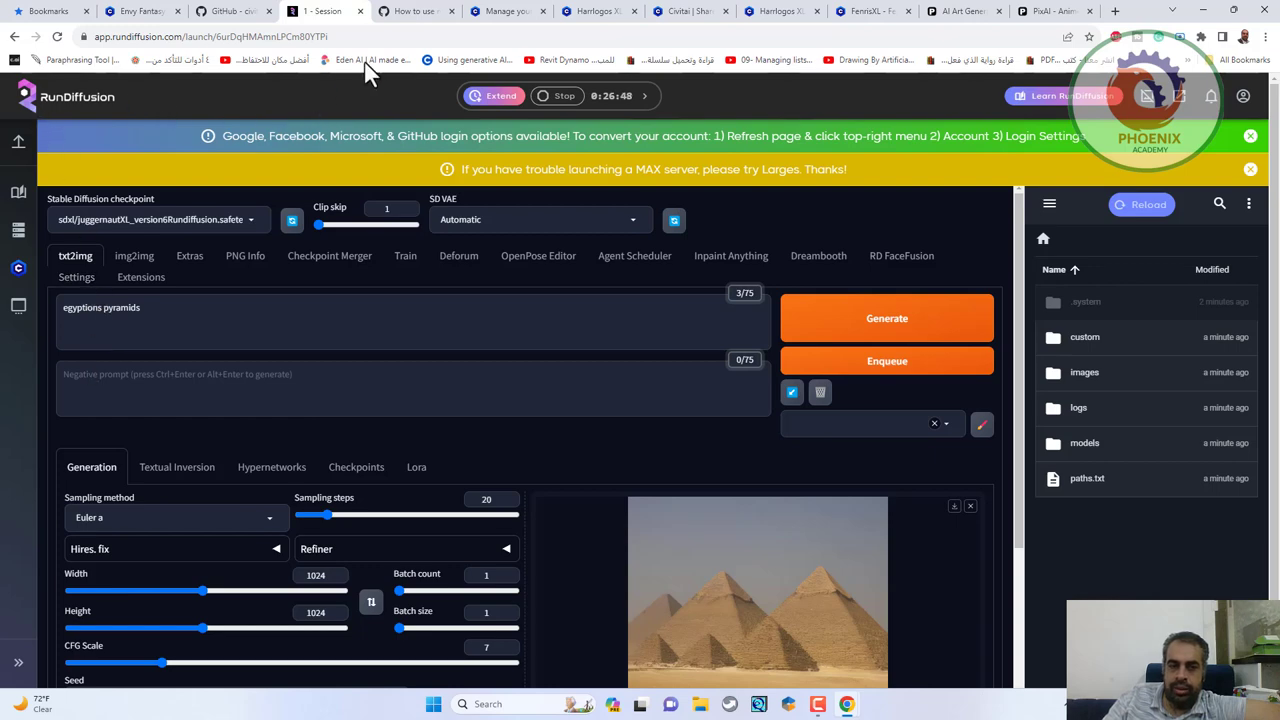
# Step: Look through the civitai "How to use models" wiki page on GitHub
pyautogui.click(420, 18)
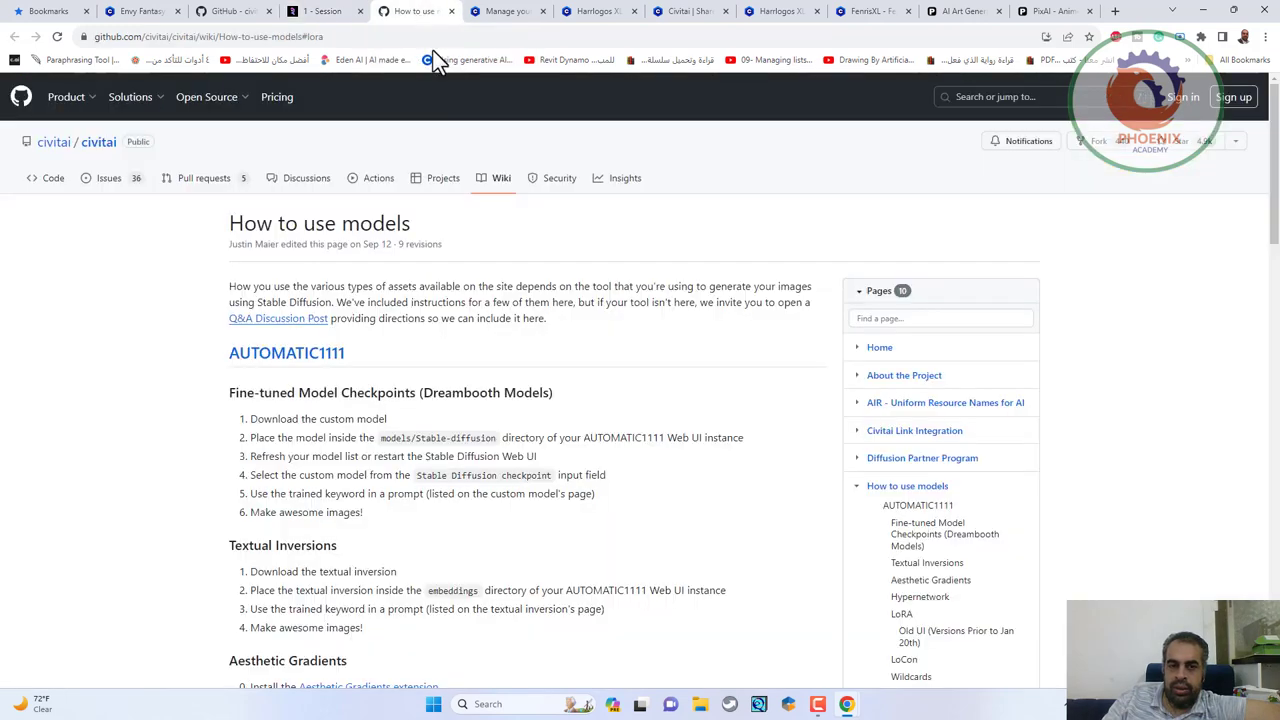
pyautogui.scroll(-3, 543, 380)
pyautogui.scroll(4, 543, 380)
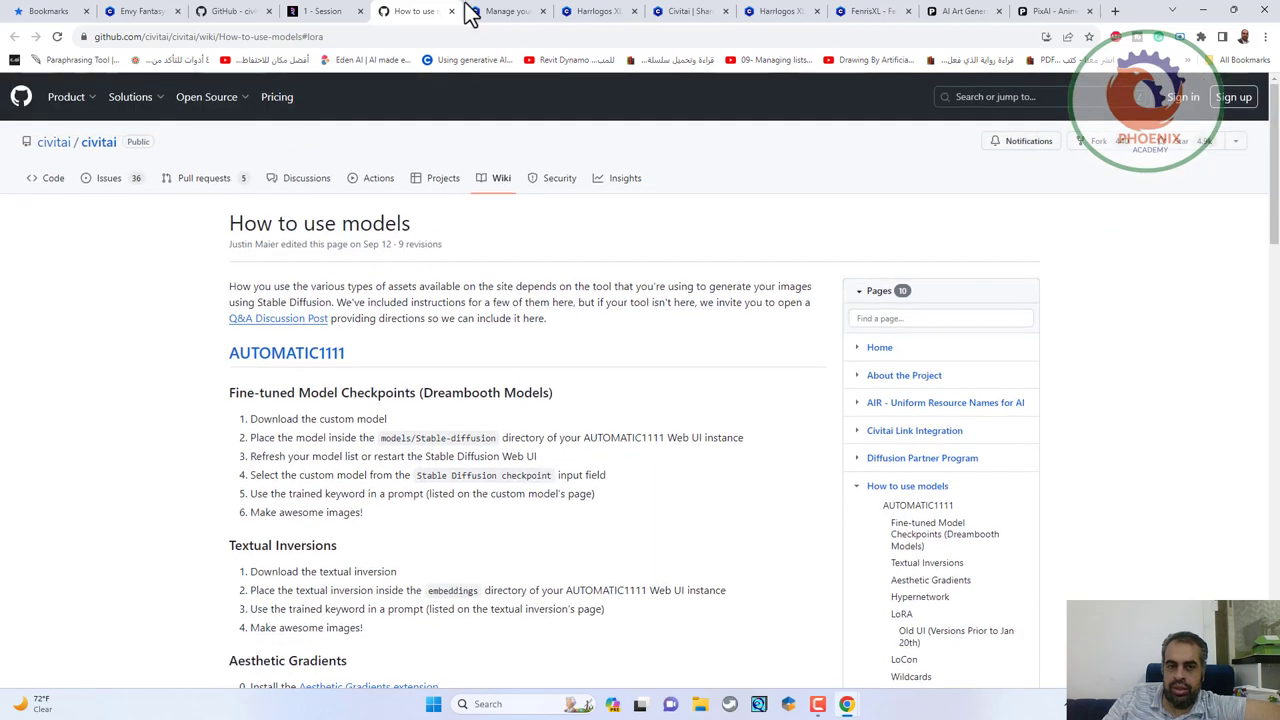
# Step: Review the Civitai account page, including the profile, referral codes, creator profile, browsing settings and content moderation sections
pyautogui.click(500, 14)
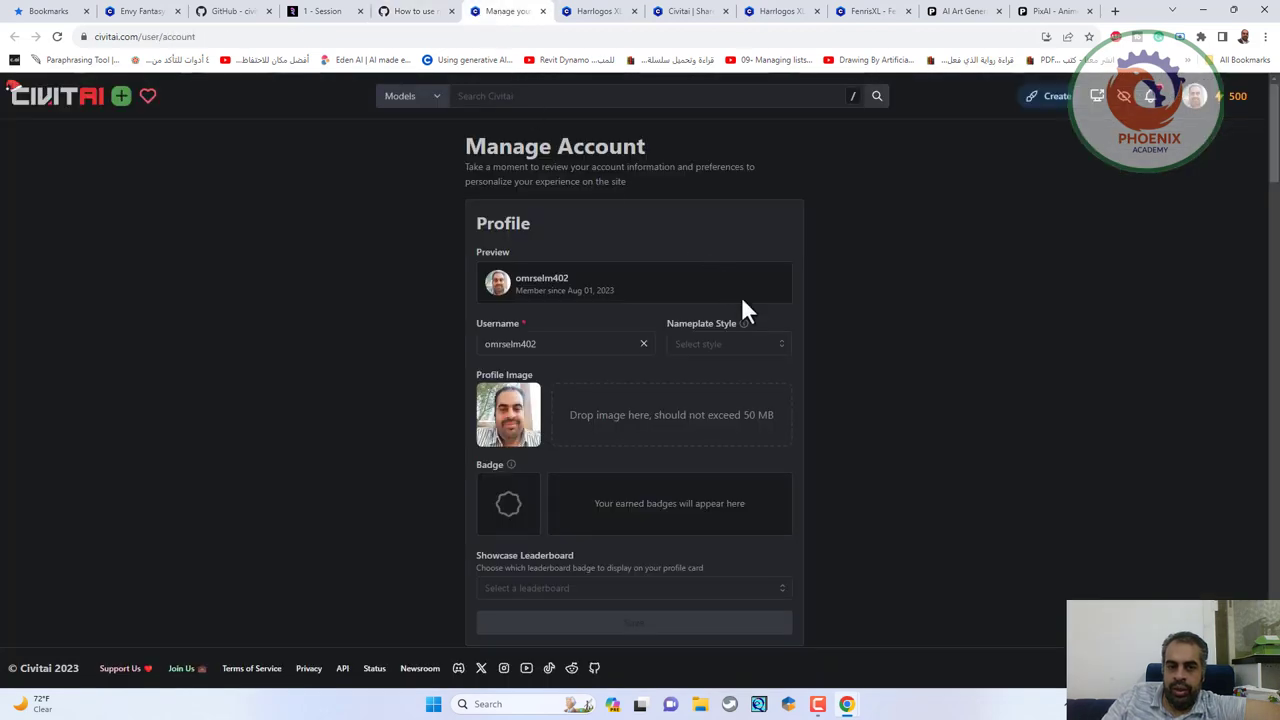
pyautogui.scroll(-5, 677, 414)
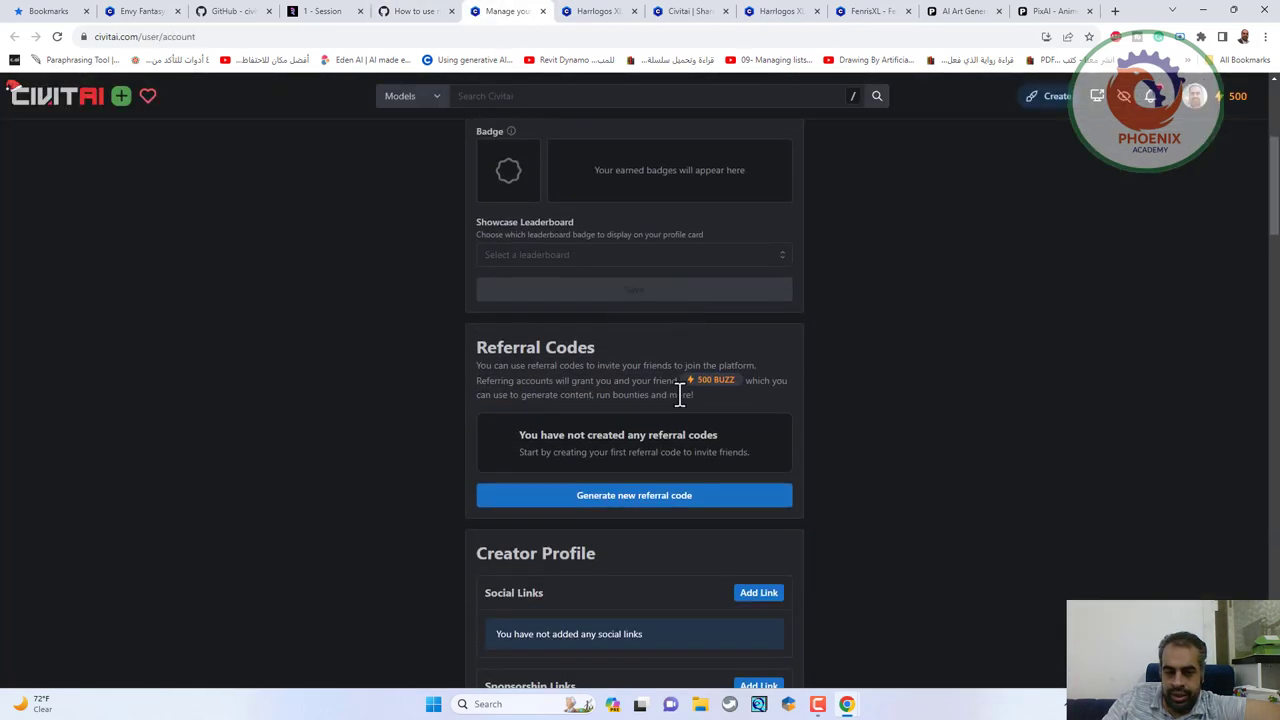
pyautogui.scroll(-1, 679, 395)
pyautogui.scroll(-1, 650, 270)
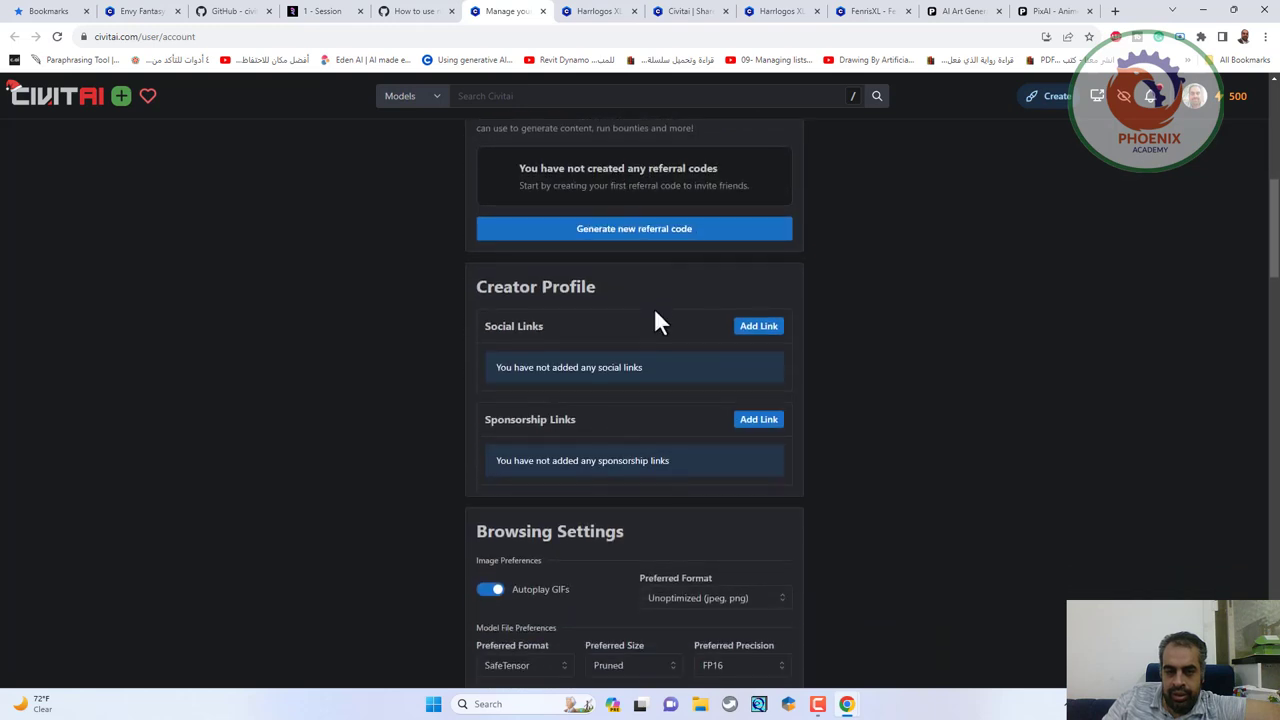
pyautogui.scroll(-2, 644, 341)
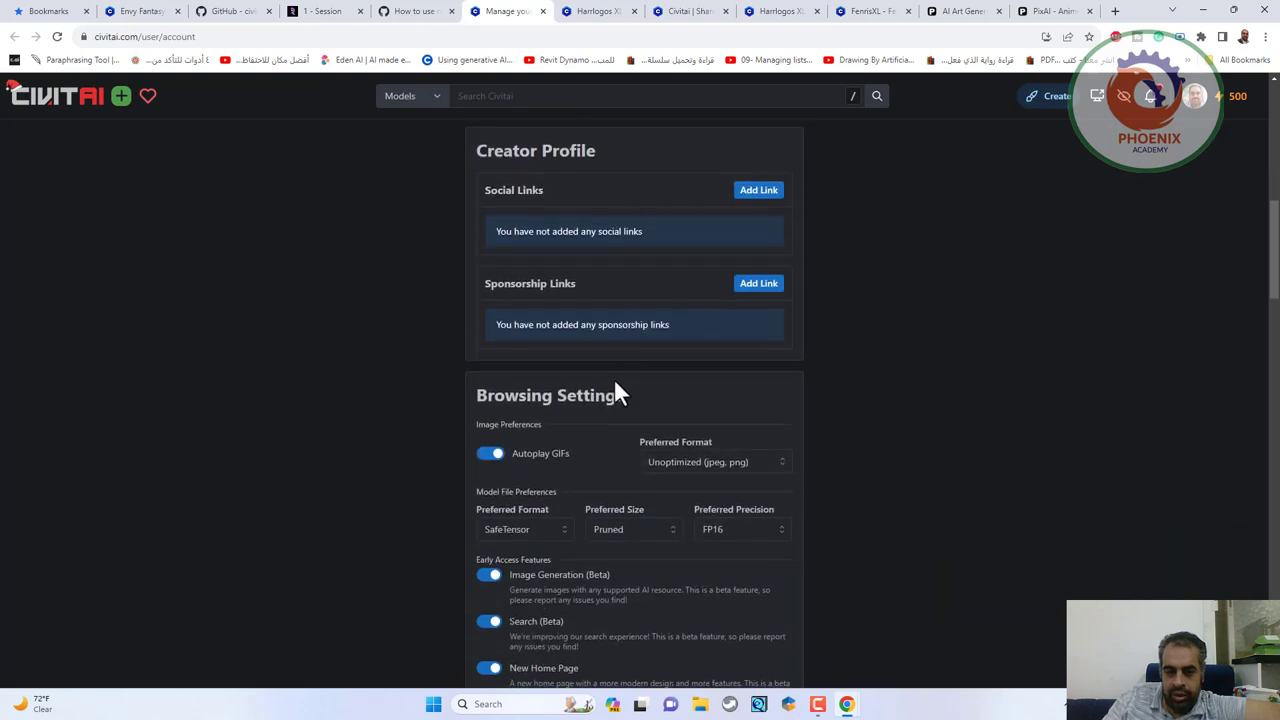
pyautogui.scroll(-1, 615, 382)
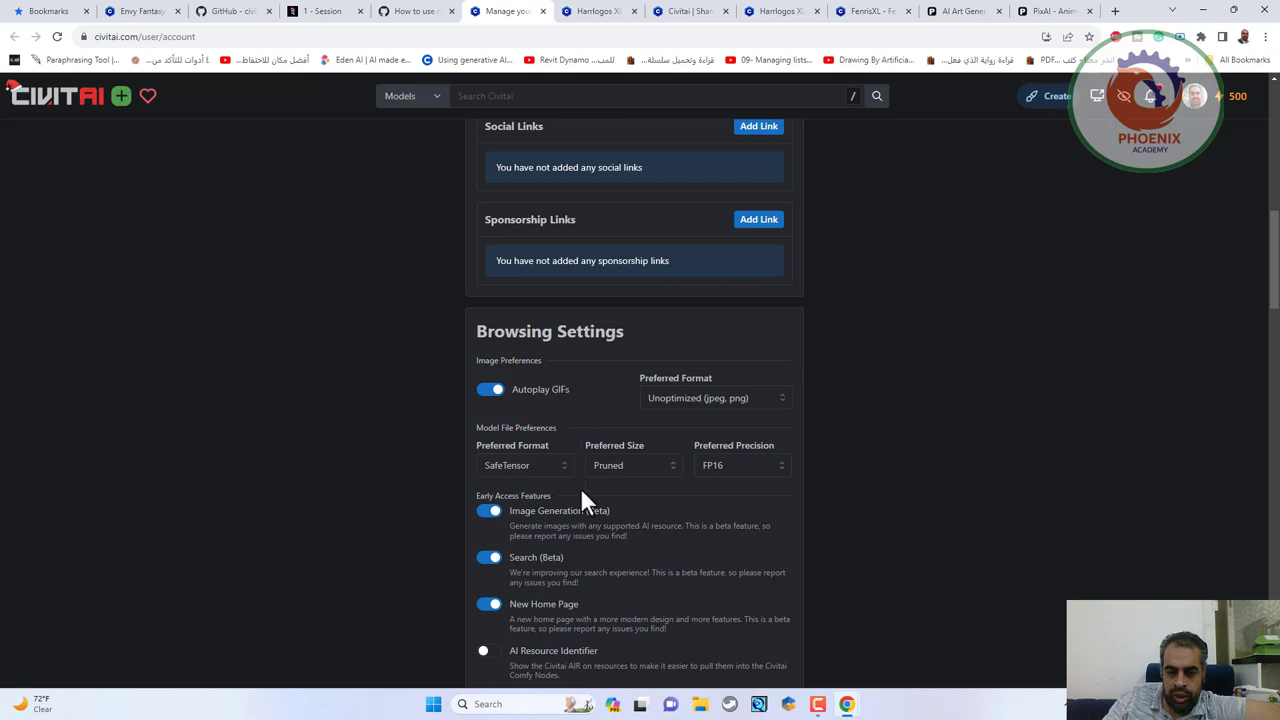
pyautogui.scroll(-2, 580, 488)
pyautogui.scroll(-2, 552, 527)
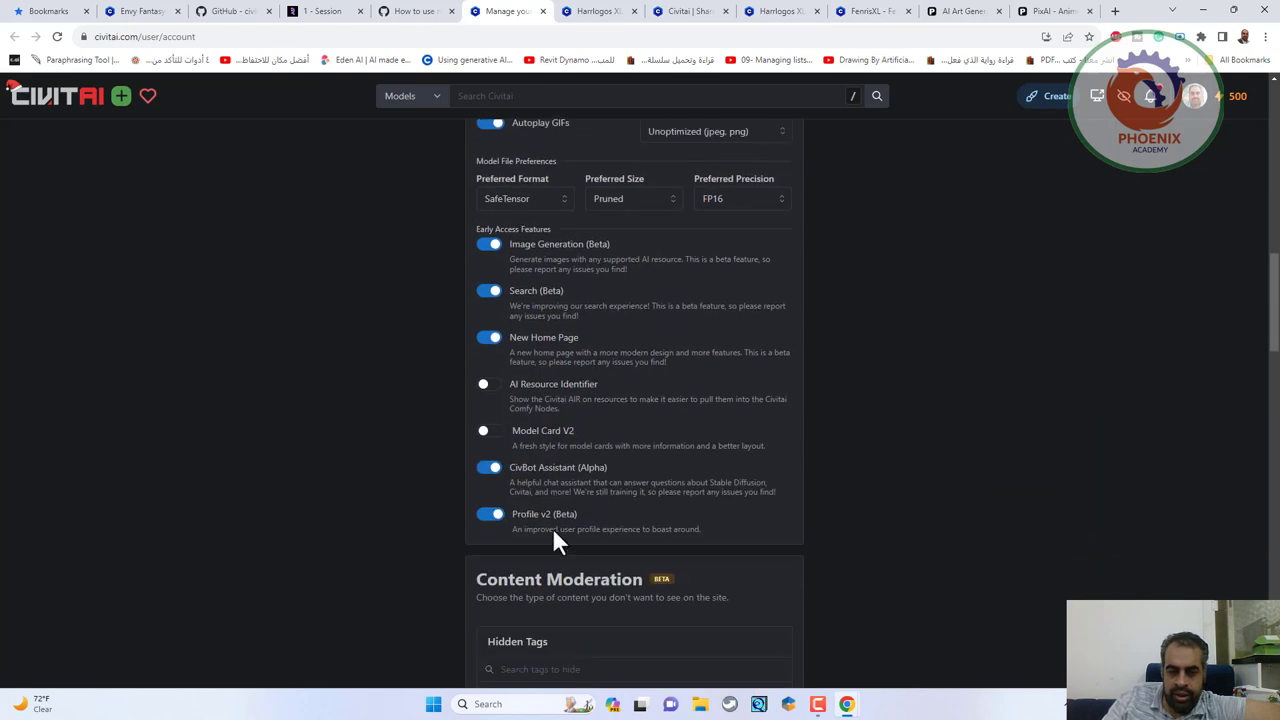
pyautogui.scroll(-6, 534, 450)
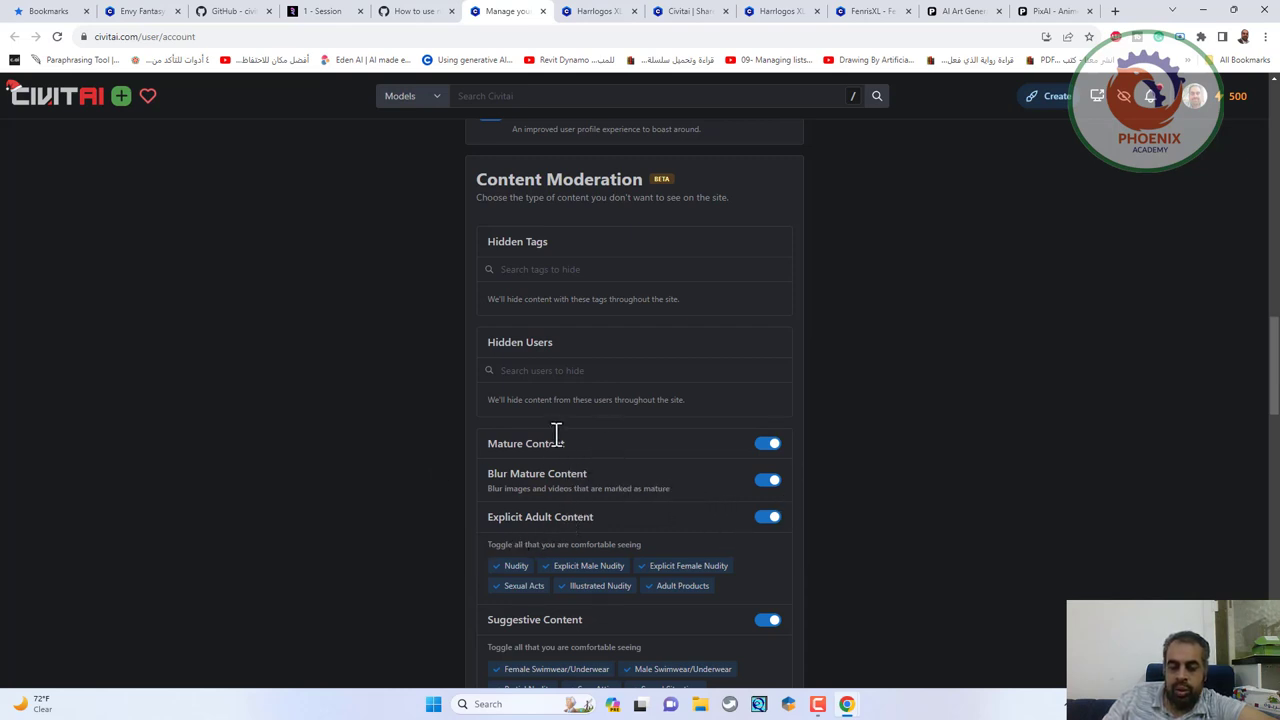
pyautogui.scroll(10, 554, 437)
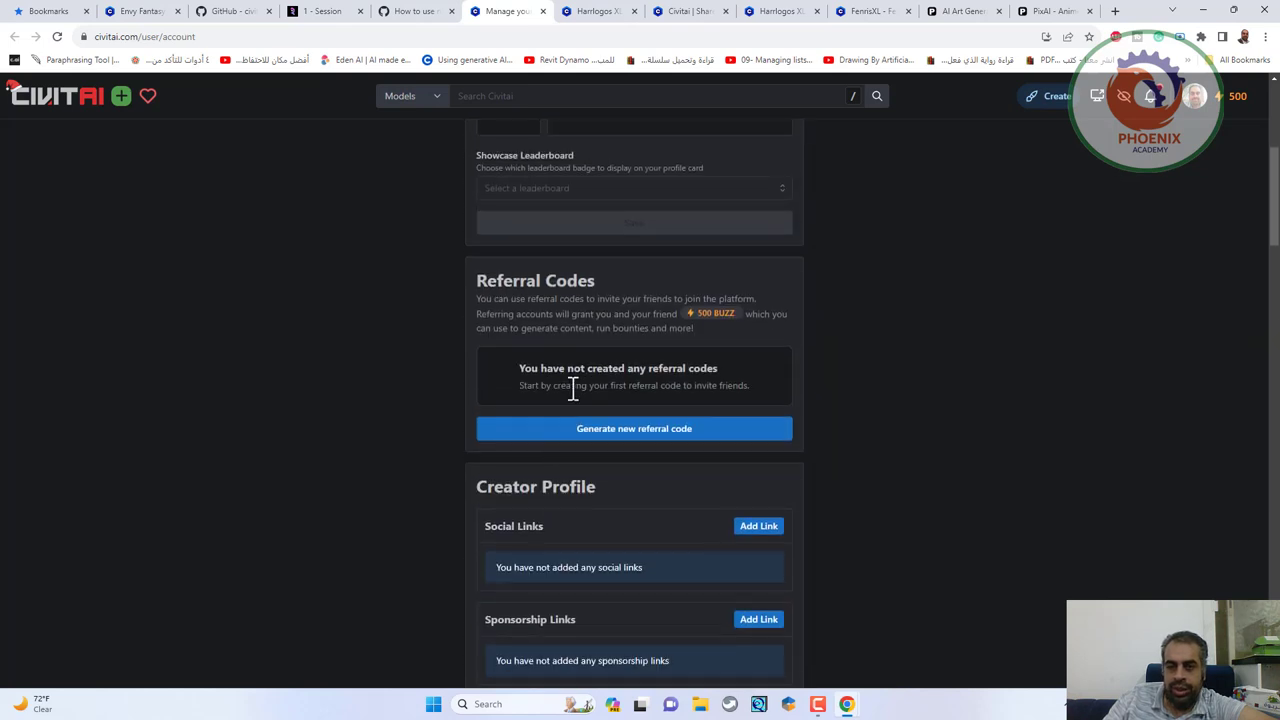
pyautogui.scroll(4, 572, 388)
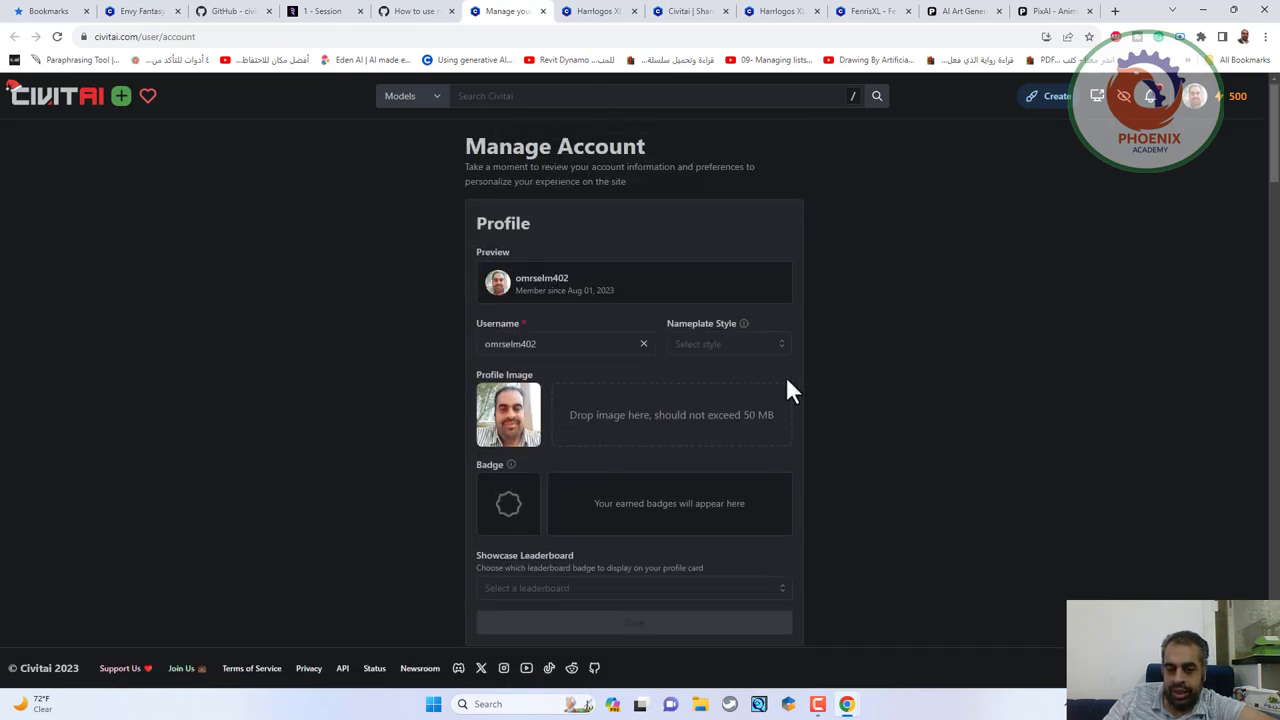
# Step: Review the Harrlogos XL model page on Civitai and launch the model for image generation with the Diffus service
pyautogui.click(590, 14)
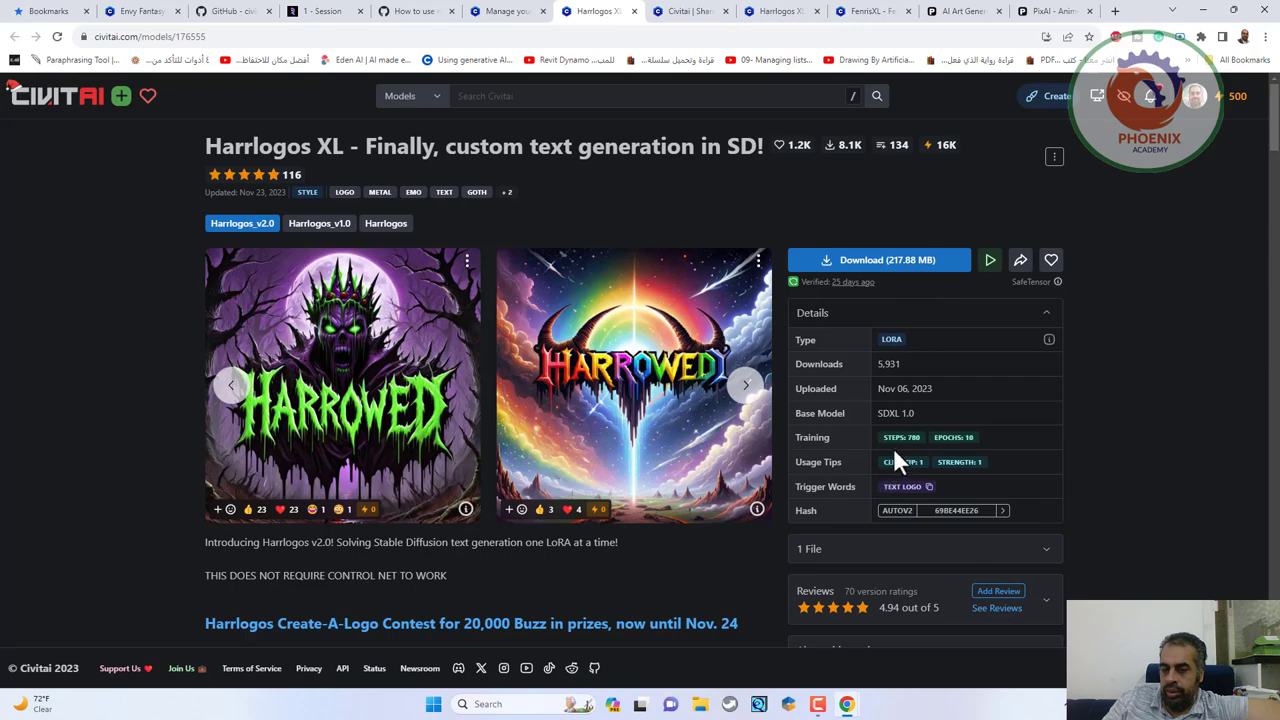
pyautogui.scroll(-5, 1008, 387)
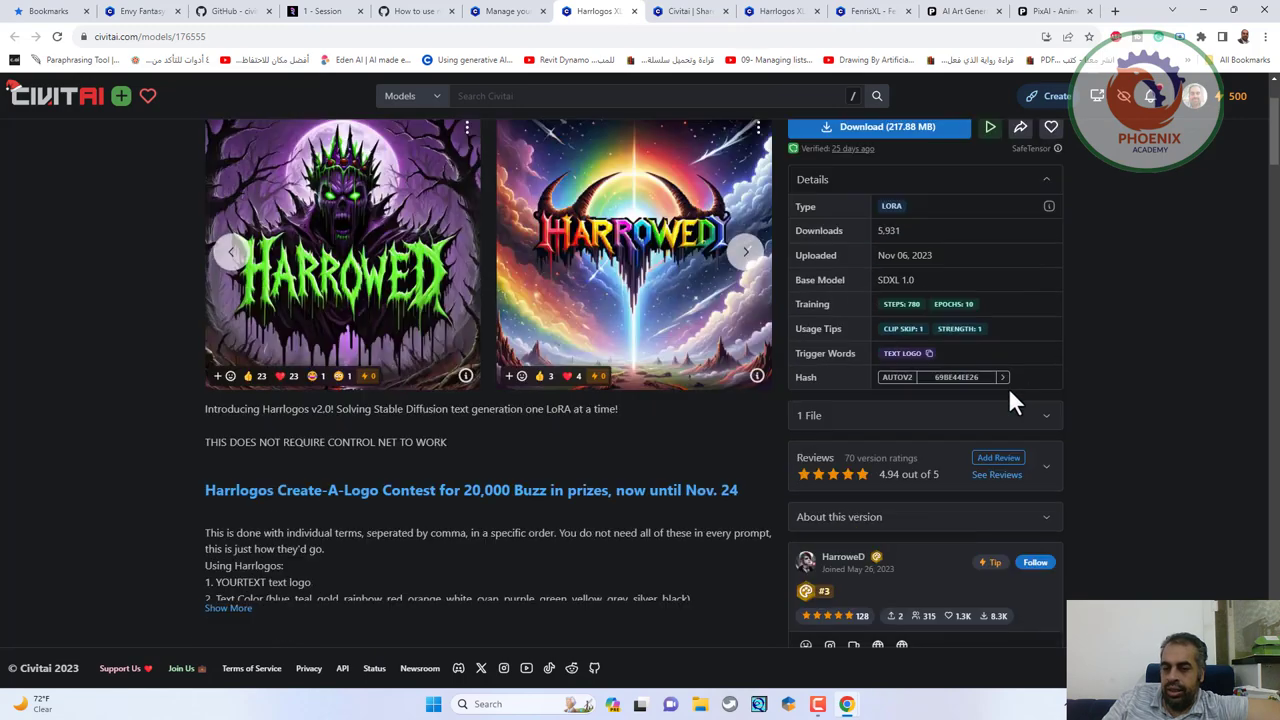
pyautogui.scroll(5, 1008, 387)
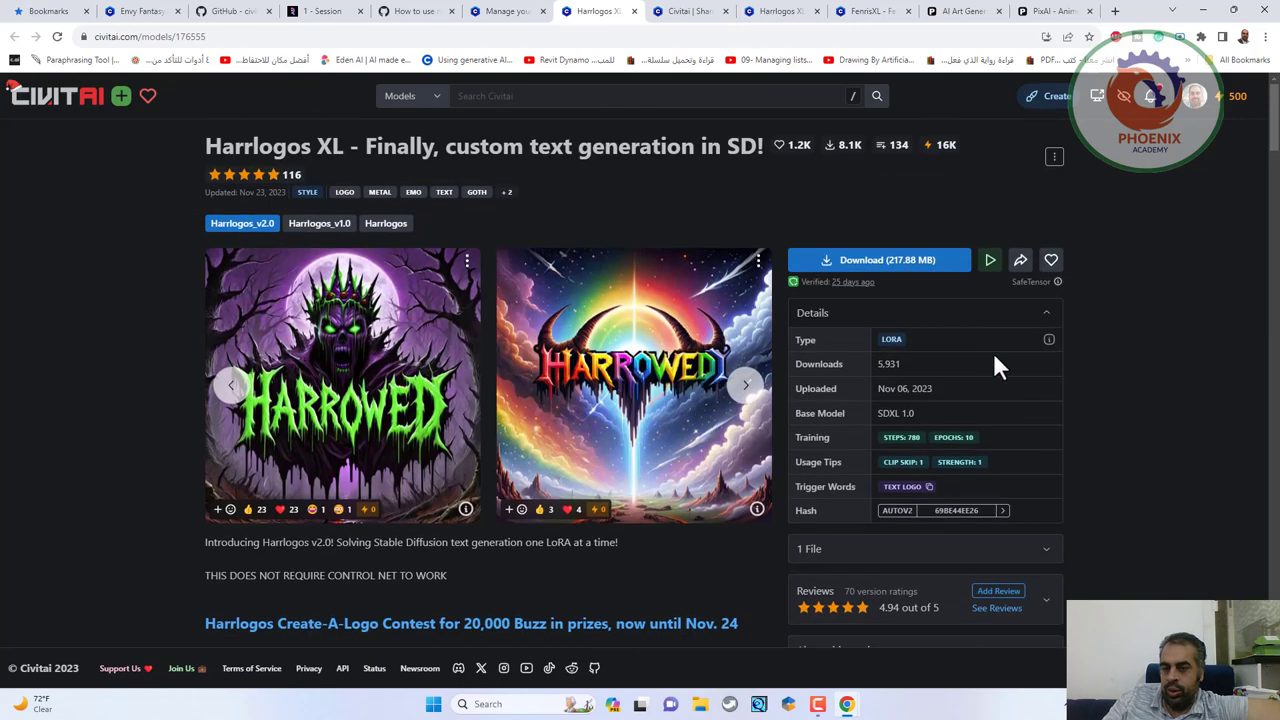
pyautogui.click(989, 260)
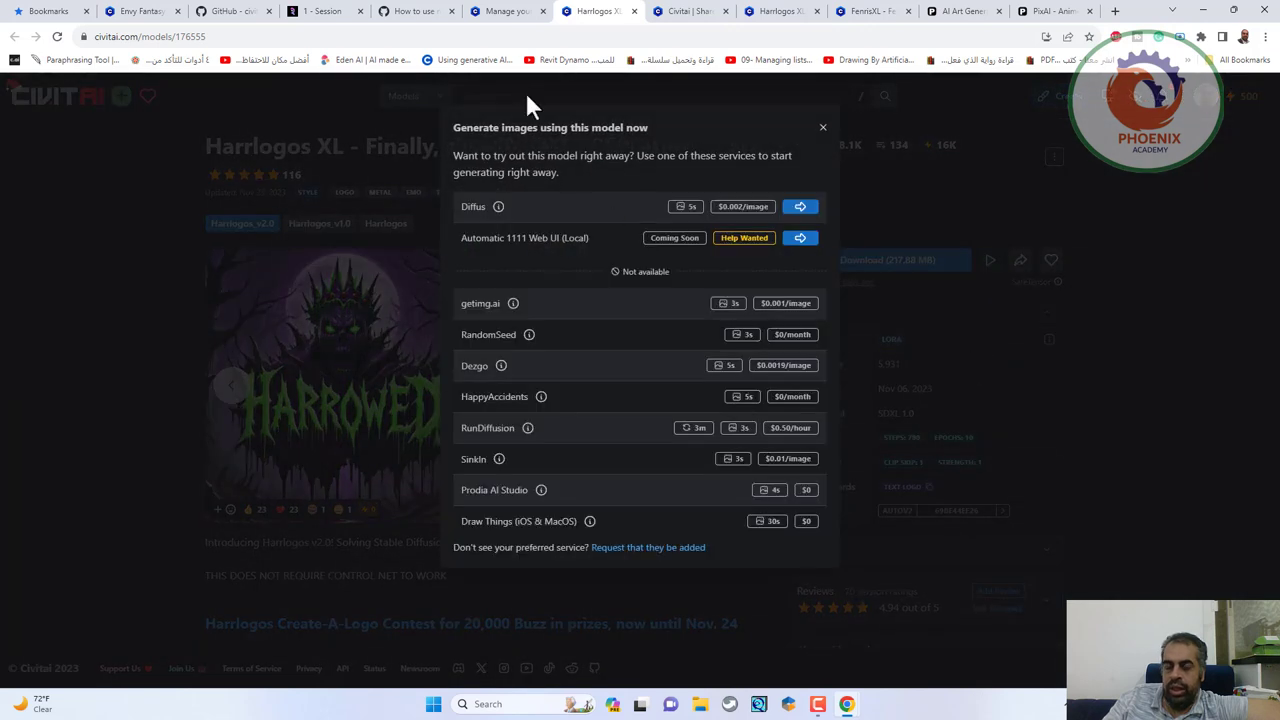
pyautogui.click(800, 206)
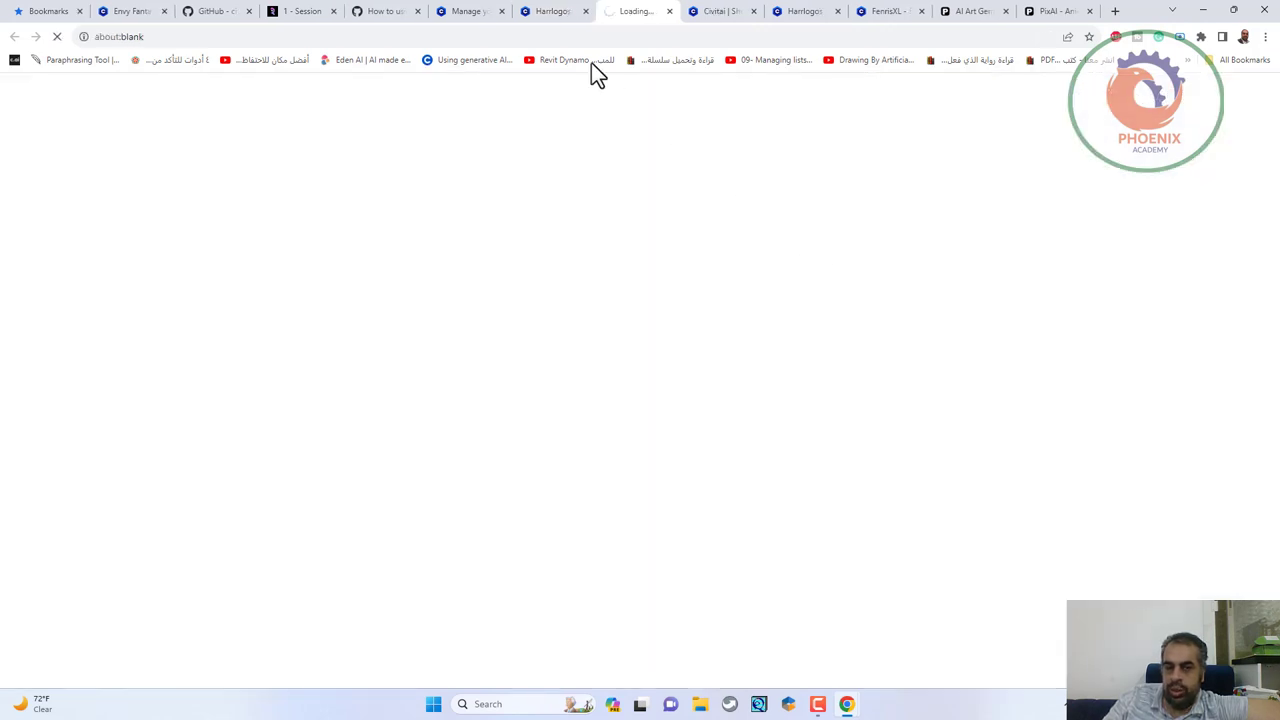
# Step: Check the Diffus web UI against Civitai's list of generation services for Harrlogos XL, and close the list
pyautogui.click(550, 14)
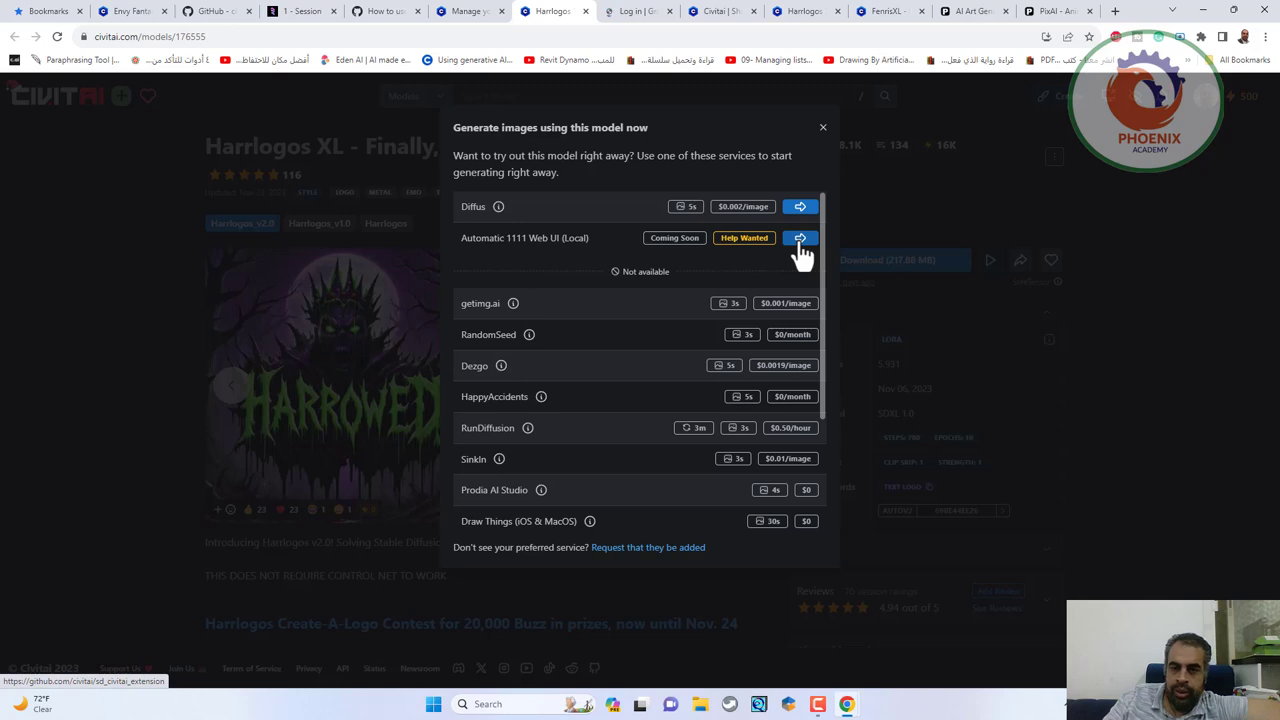
pyautogui.click(618, 12)
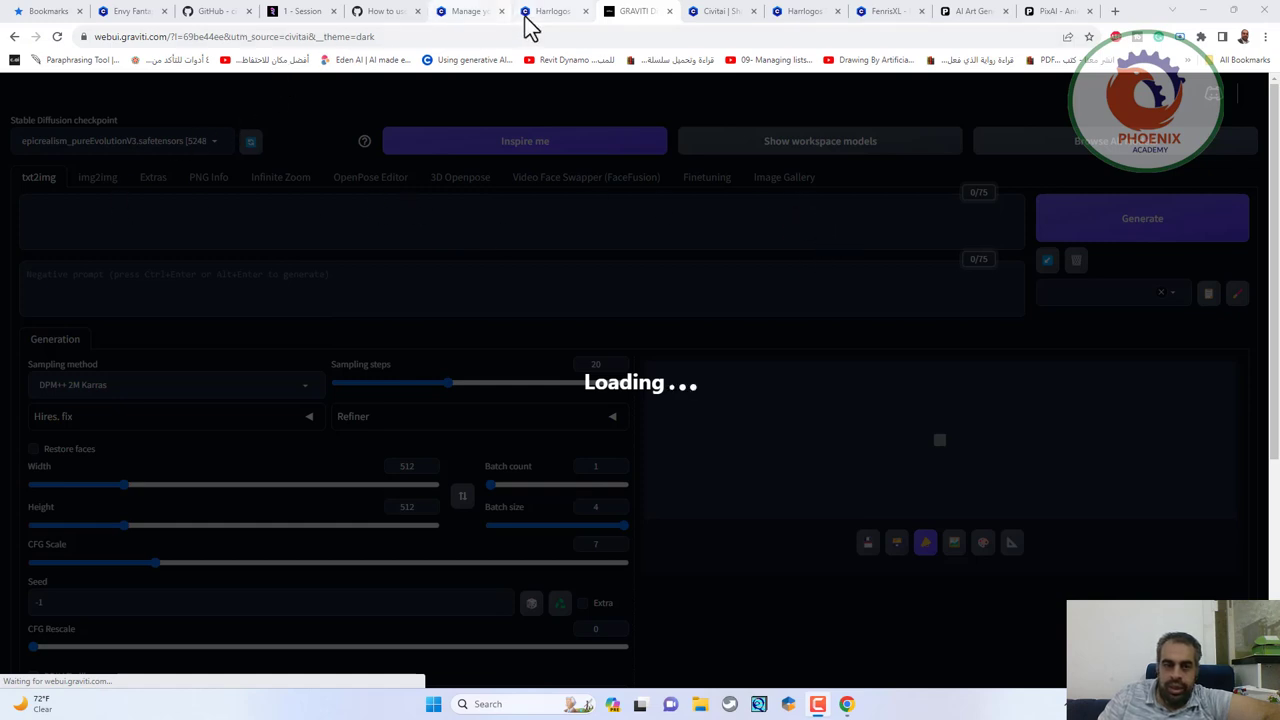
pyautogui.hotkey('ctrl', 'shift', 'Tab')
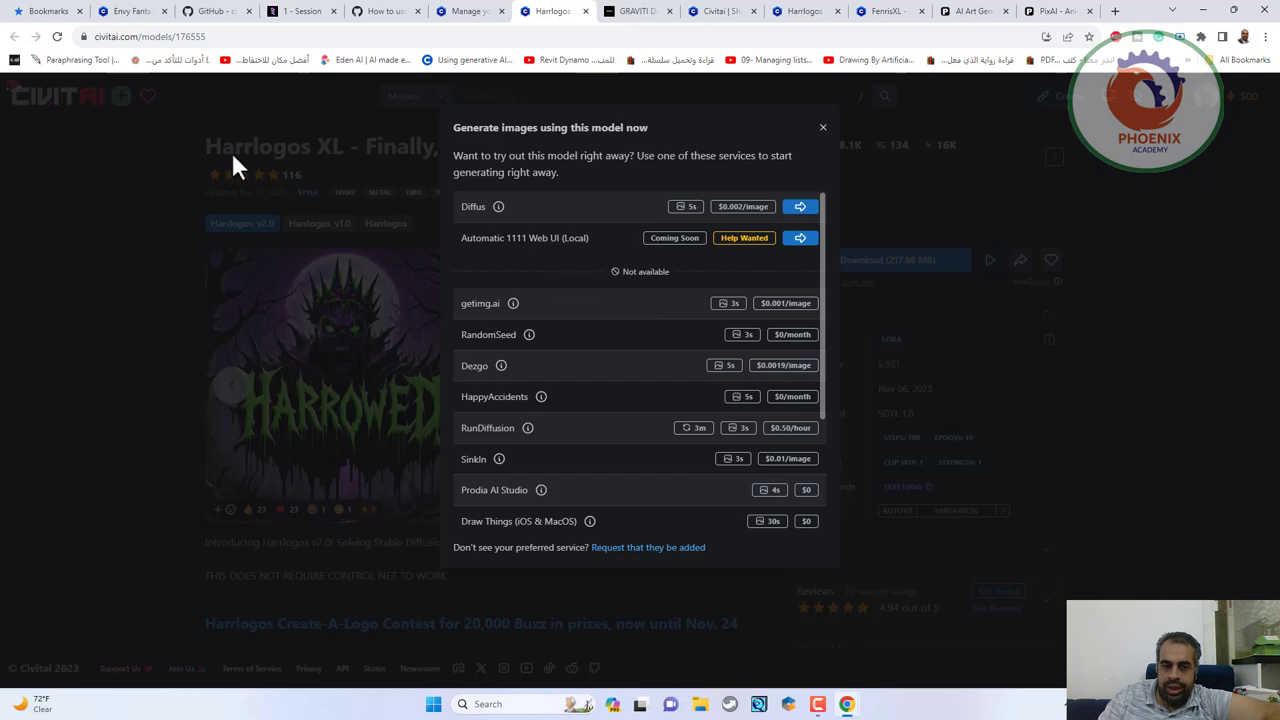
pyautogui.click(823, 127)
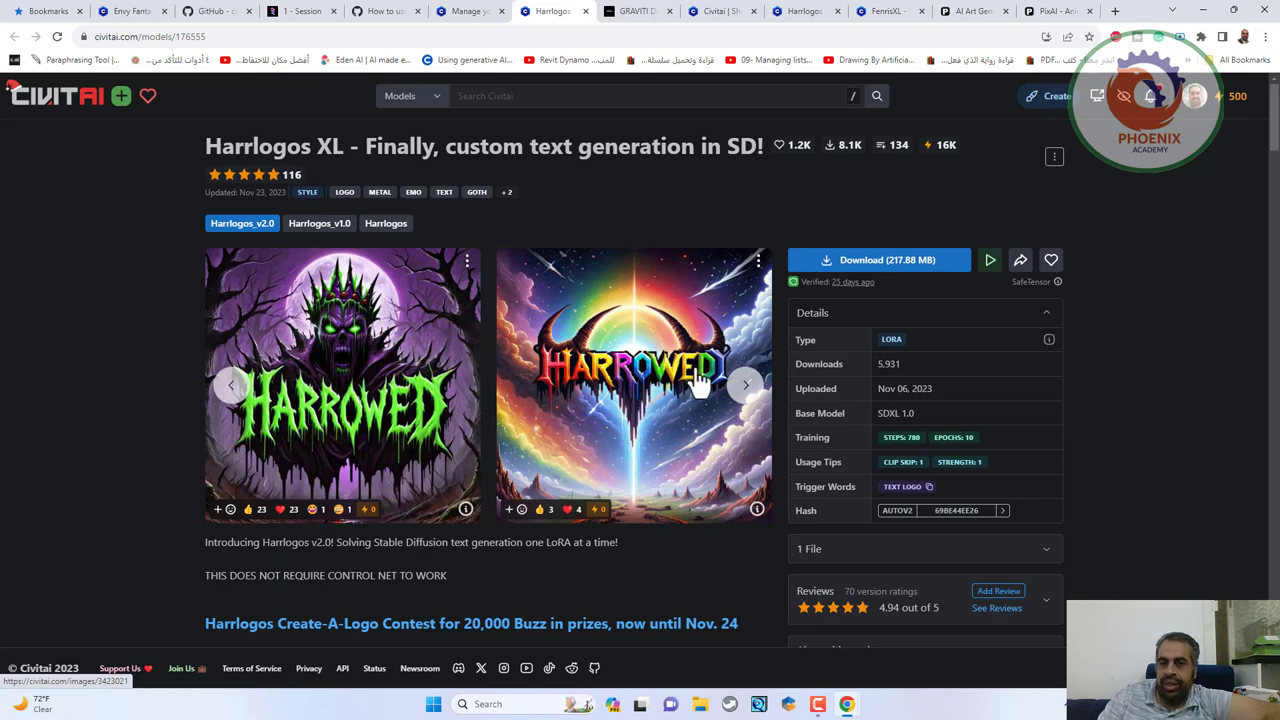
# Step: Review the queued "Egyptians Civilization Rights" images on Civitai's own image generation page
pyautogui.click(716, 11)
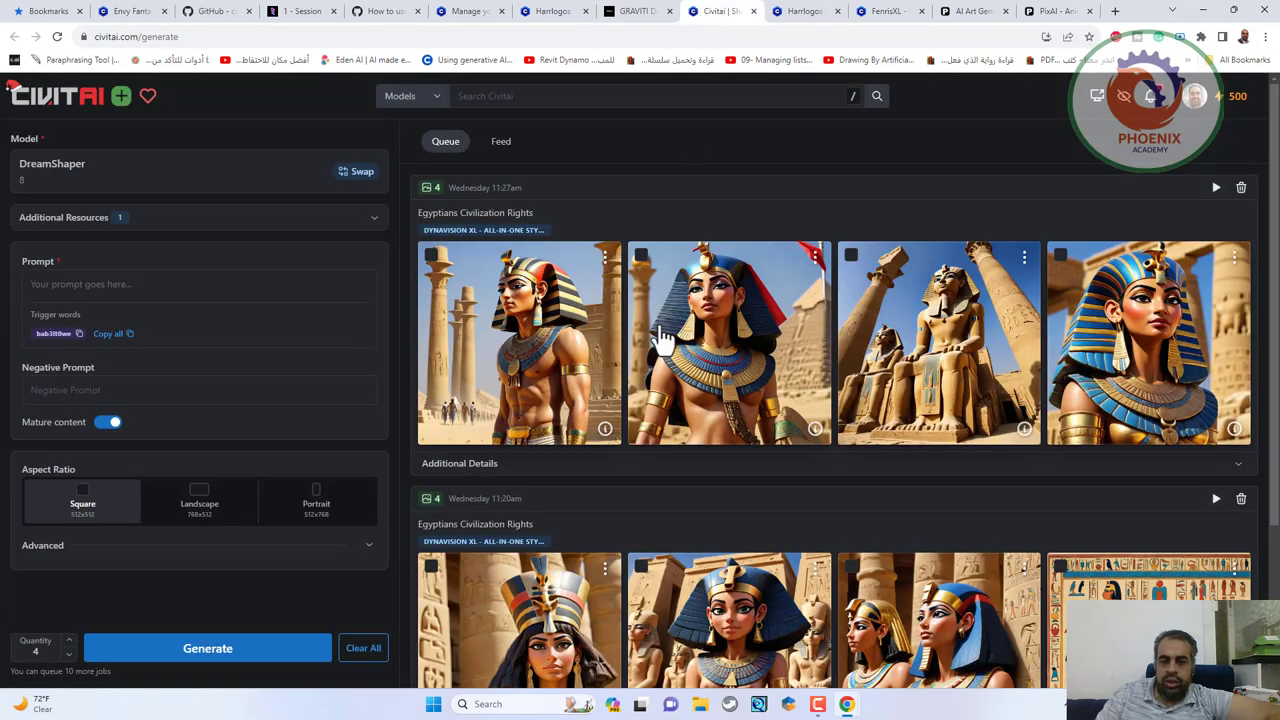
pyautogui.scroll(-1, 665, 365)
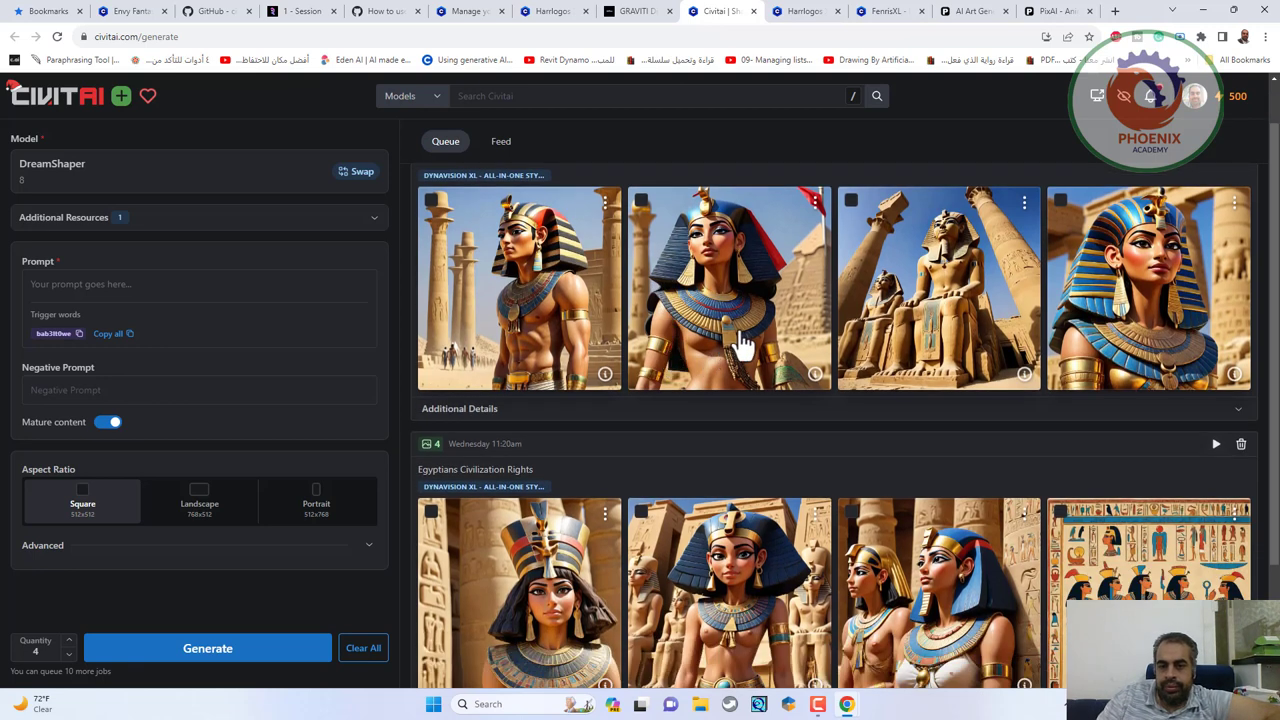
pyautogui.scroll(-2, 686, 409)
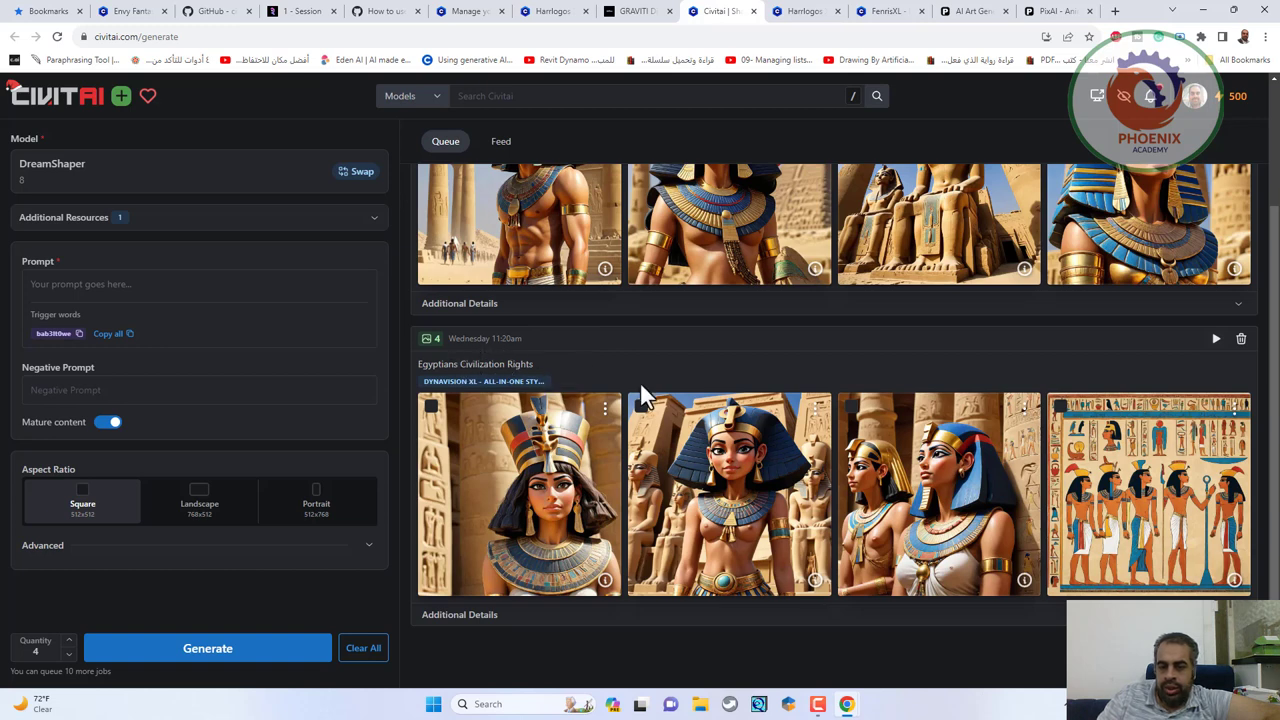
pyautogui.scroll(3, 694, 351)
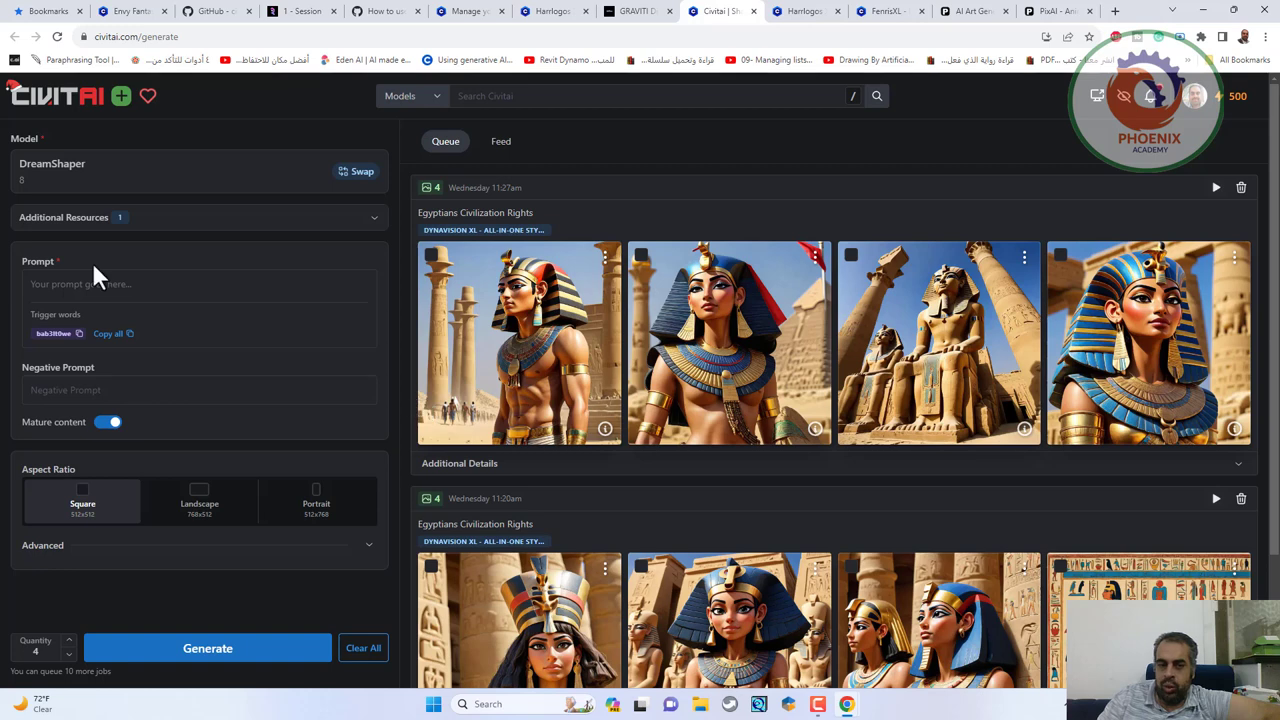
# Step: Review the Harrlogos XL and FenrisXL model pages on Civitai, including FenrisXL's versions and details
pyautogui.click(806, 14)
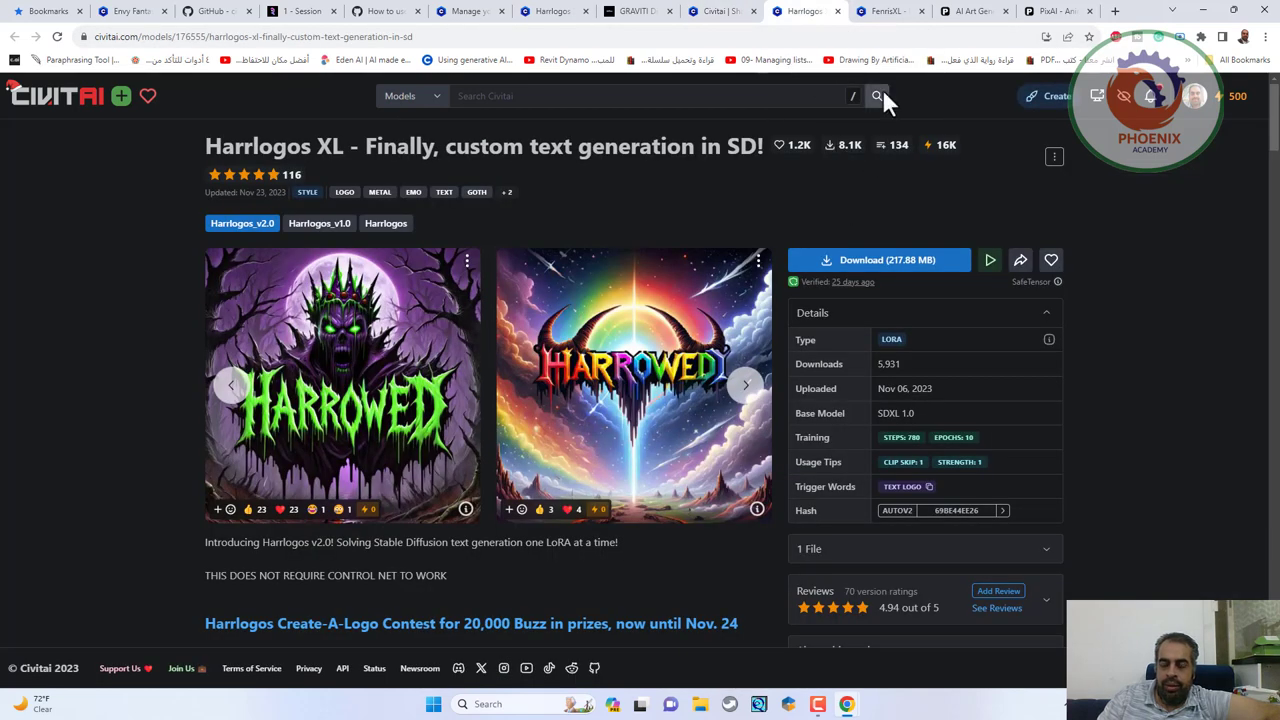
pyautogui.click(886, 14)
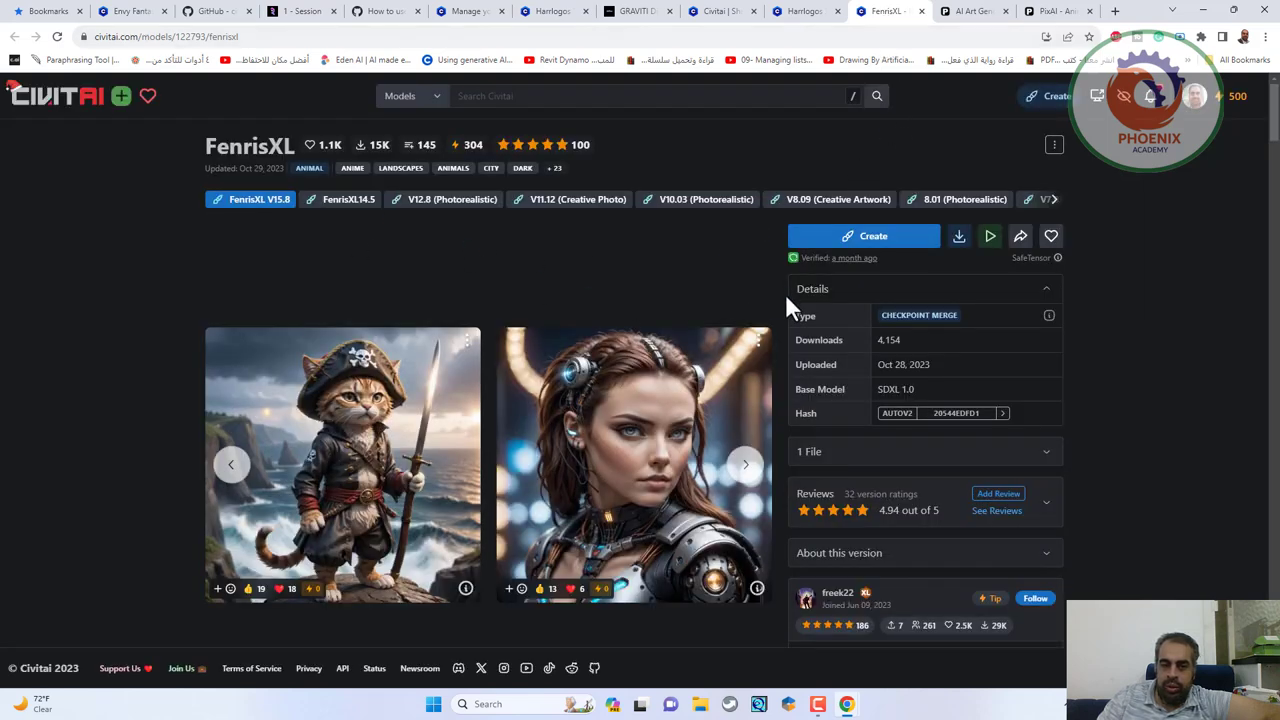
pyautogui.scroll(-2, 890, 420)
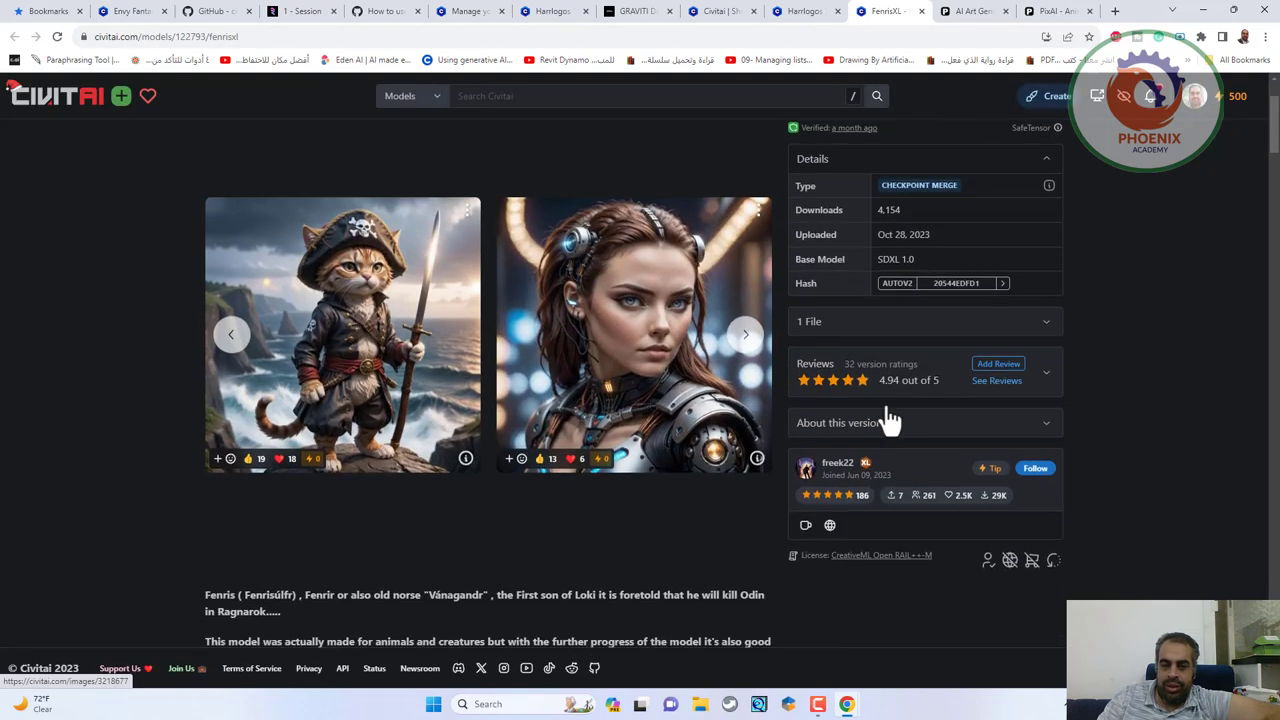
pyautogui.scroll(2, 1218, 420)
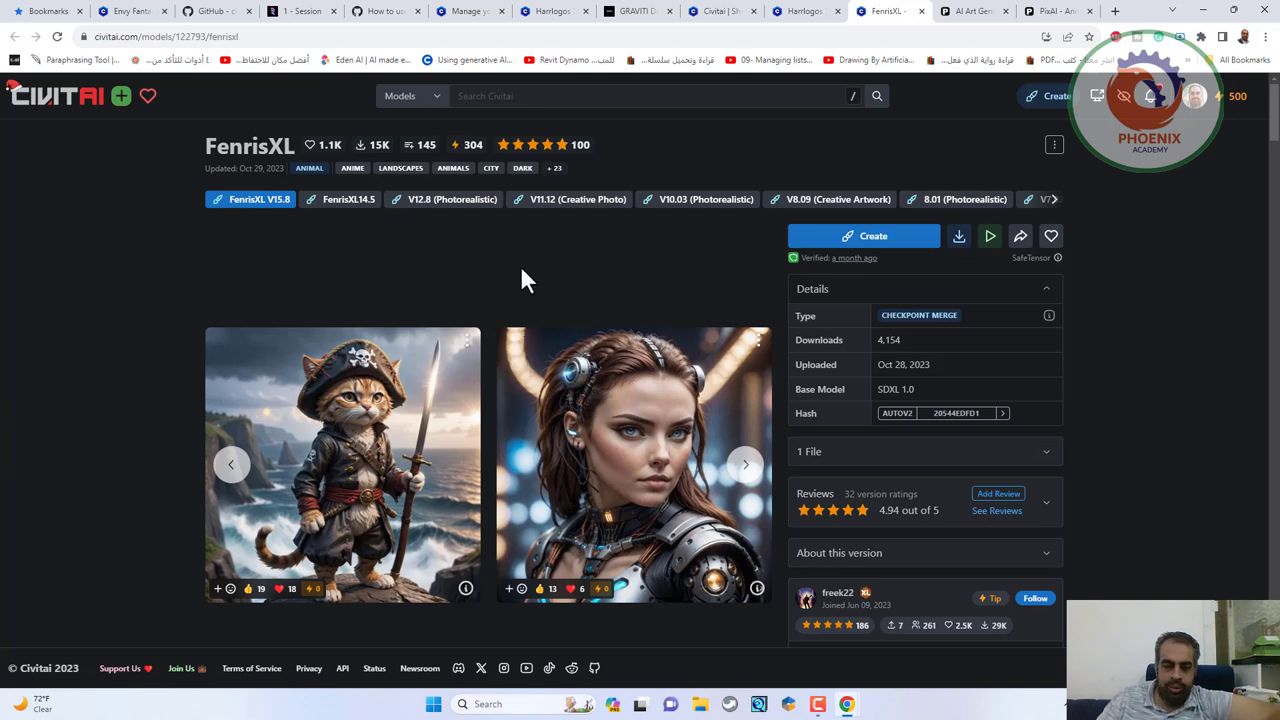
# Step: Switch to the PixAI Image Generator and add the Harrlogos XL LoRA to the generation settings
pyautogui.click(975, 12)
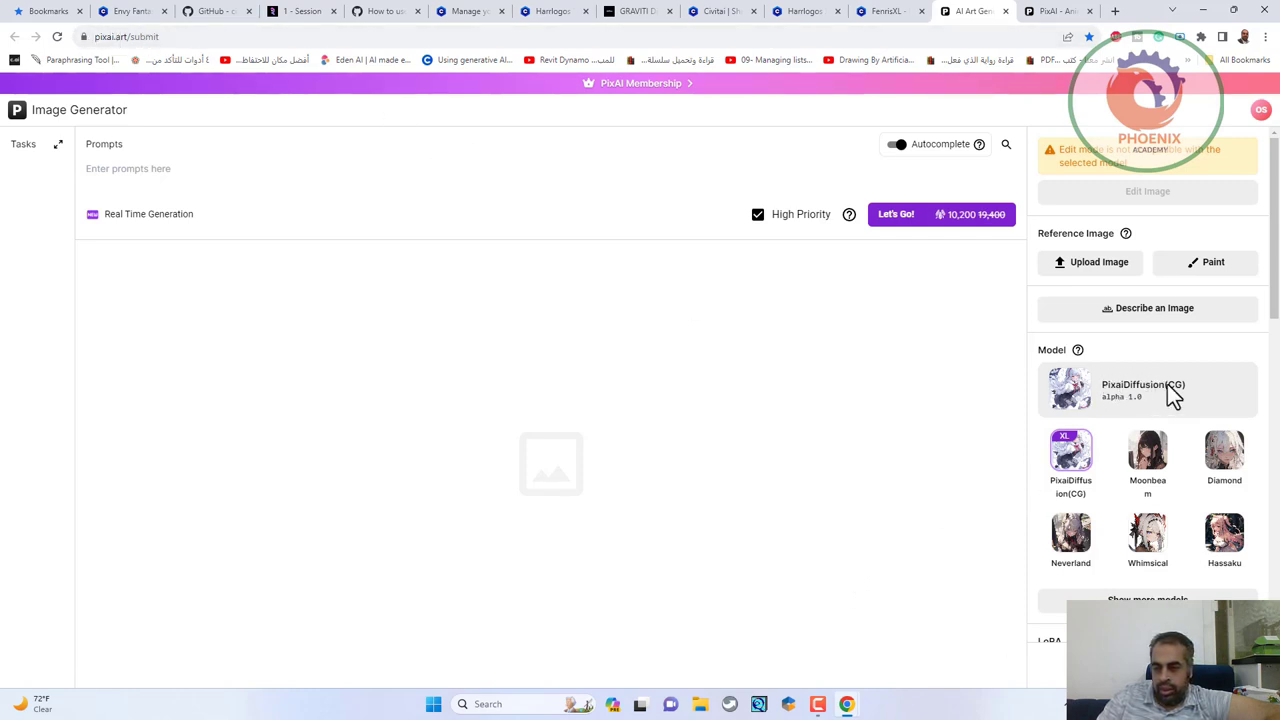
pyautogui.scroll(-2, 1155, 463)
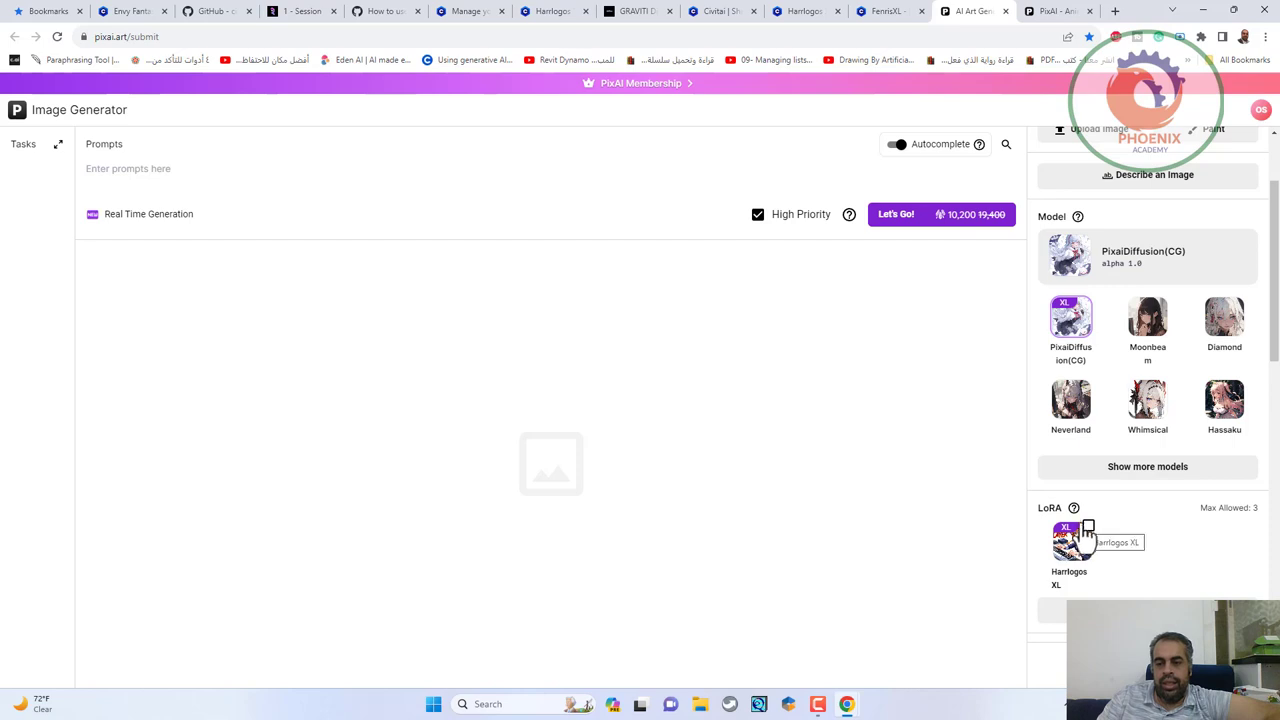
pyautogui.click(1085, 538)
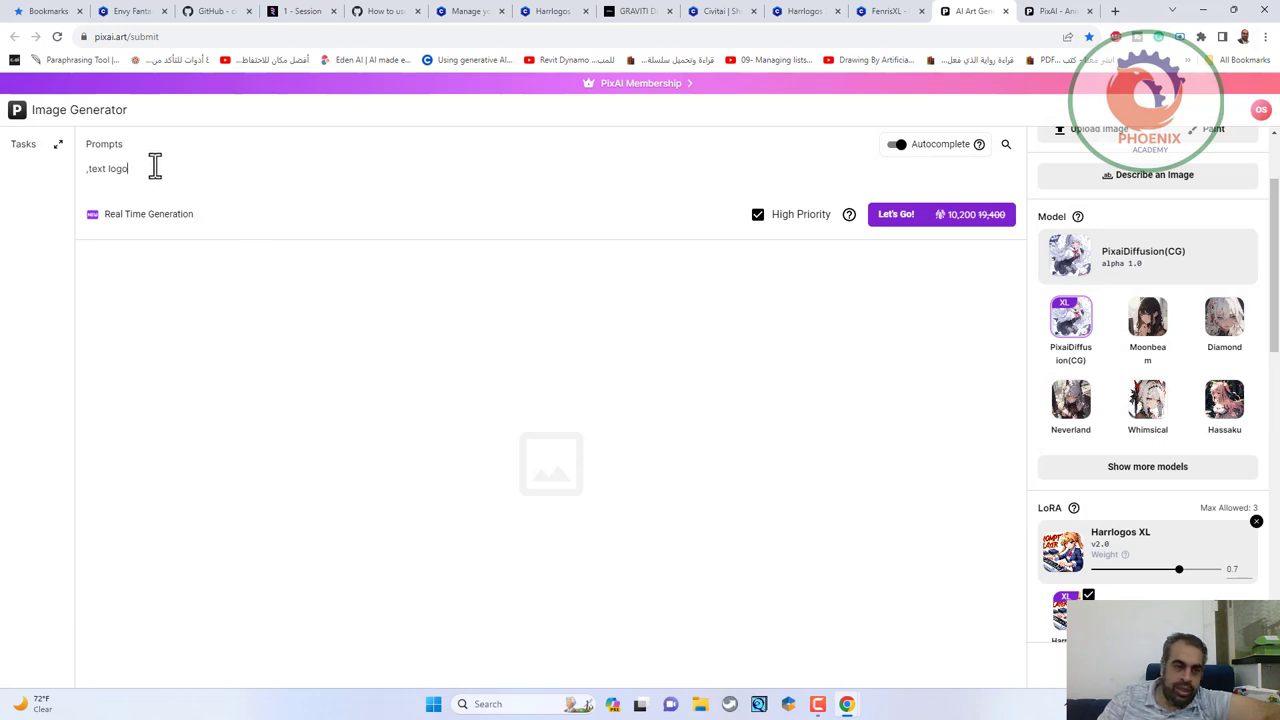
# Step: Replace the ",text logo" prompt with the correctly spelled word "Egyptian"
pyautogui.hotkey('ctrl', 'a')
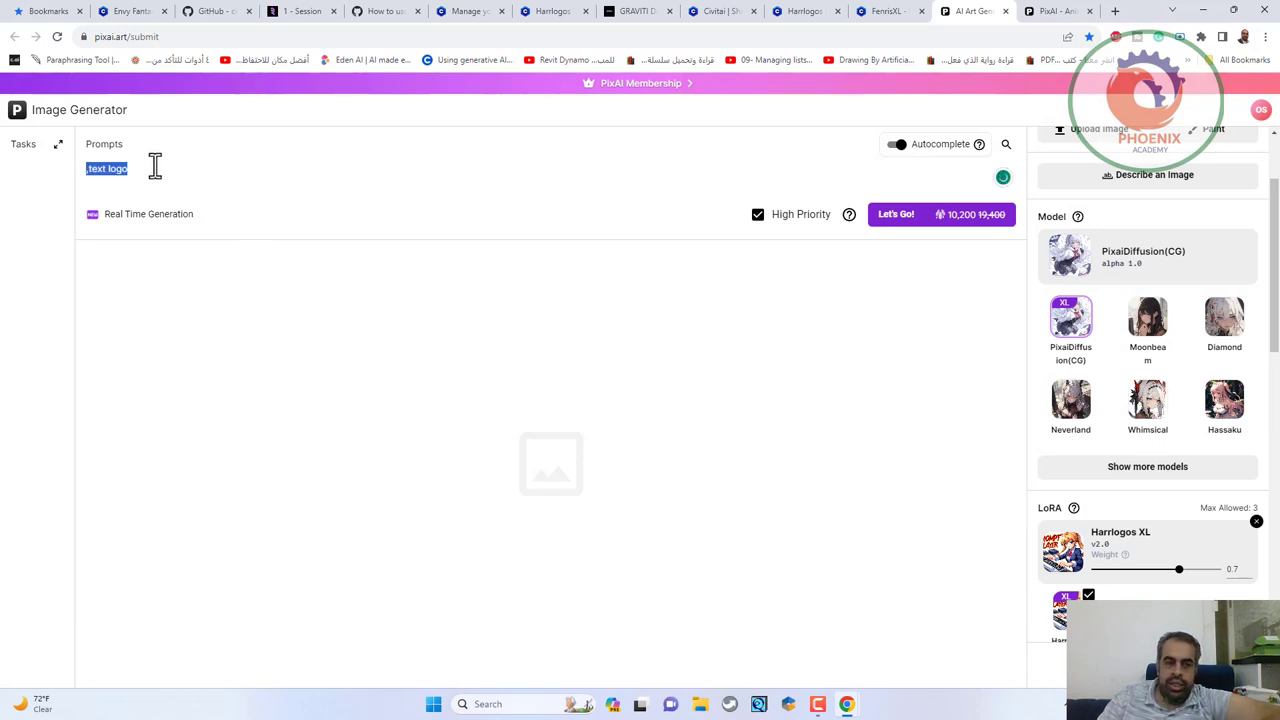
pyautogui.write('e')
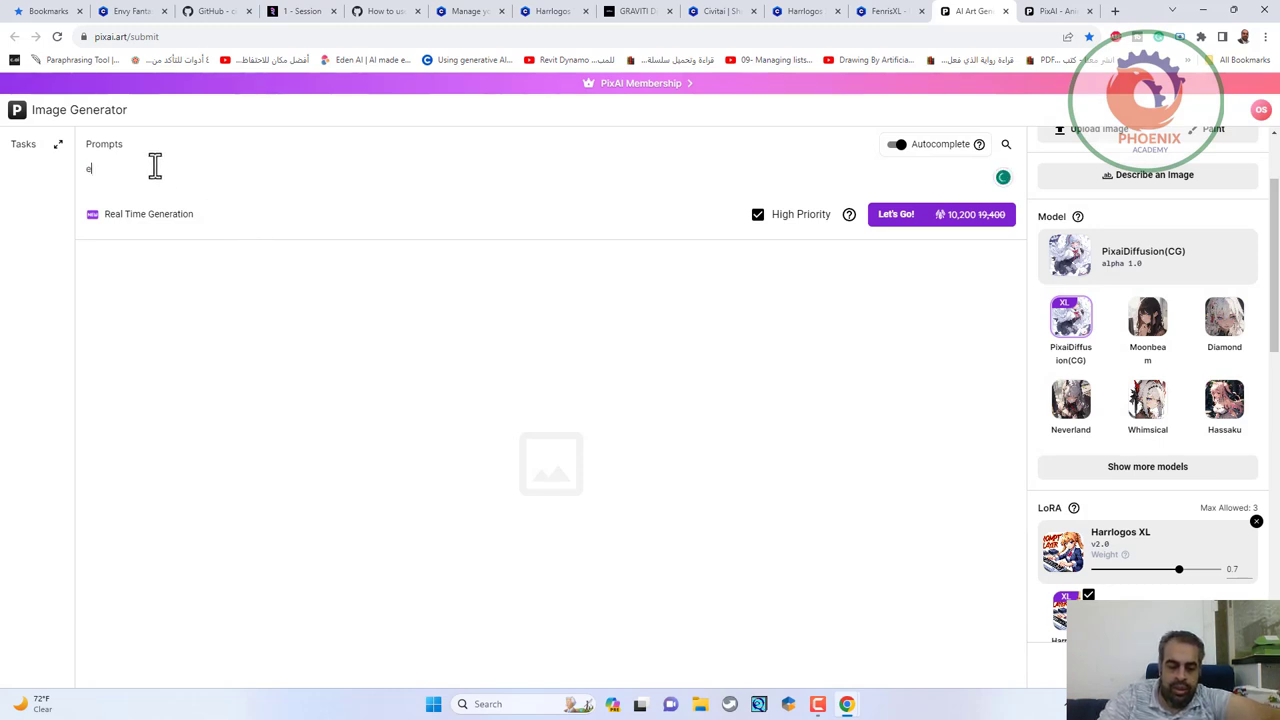
pyautogui.write('gt')
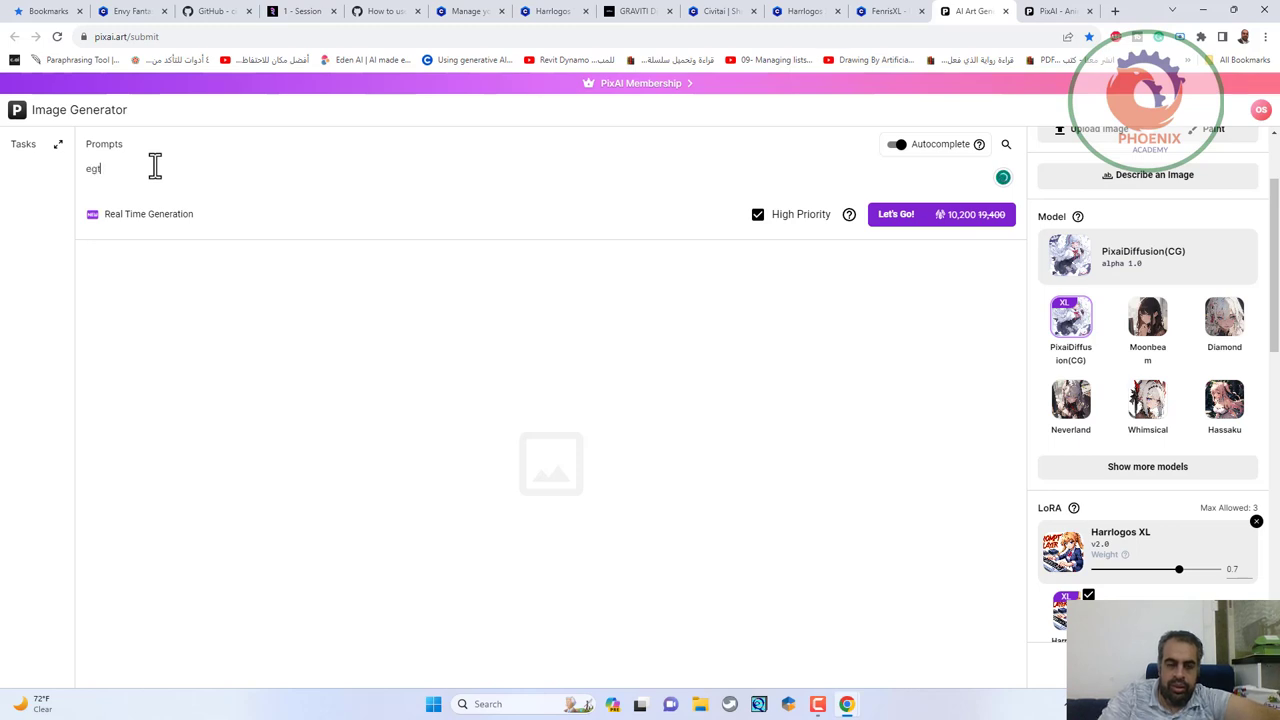
pyautogui.write('p')
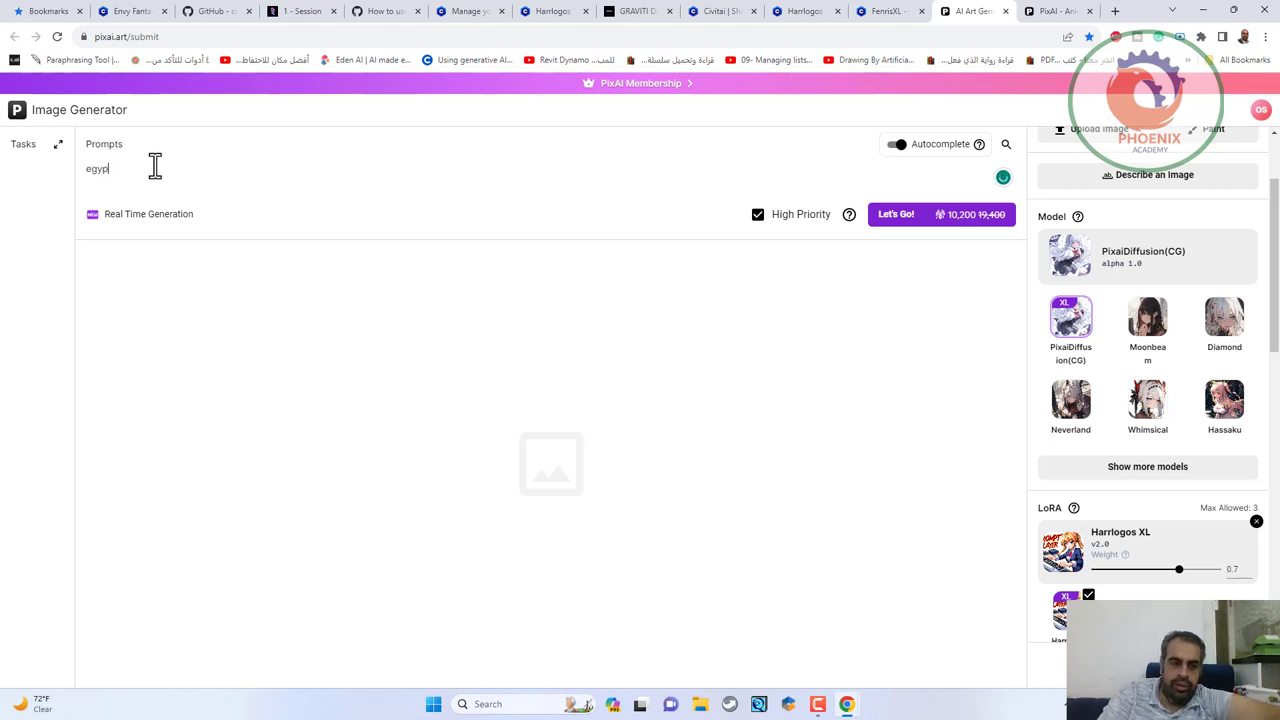
pyautogui.write('tion')
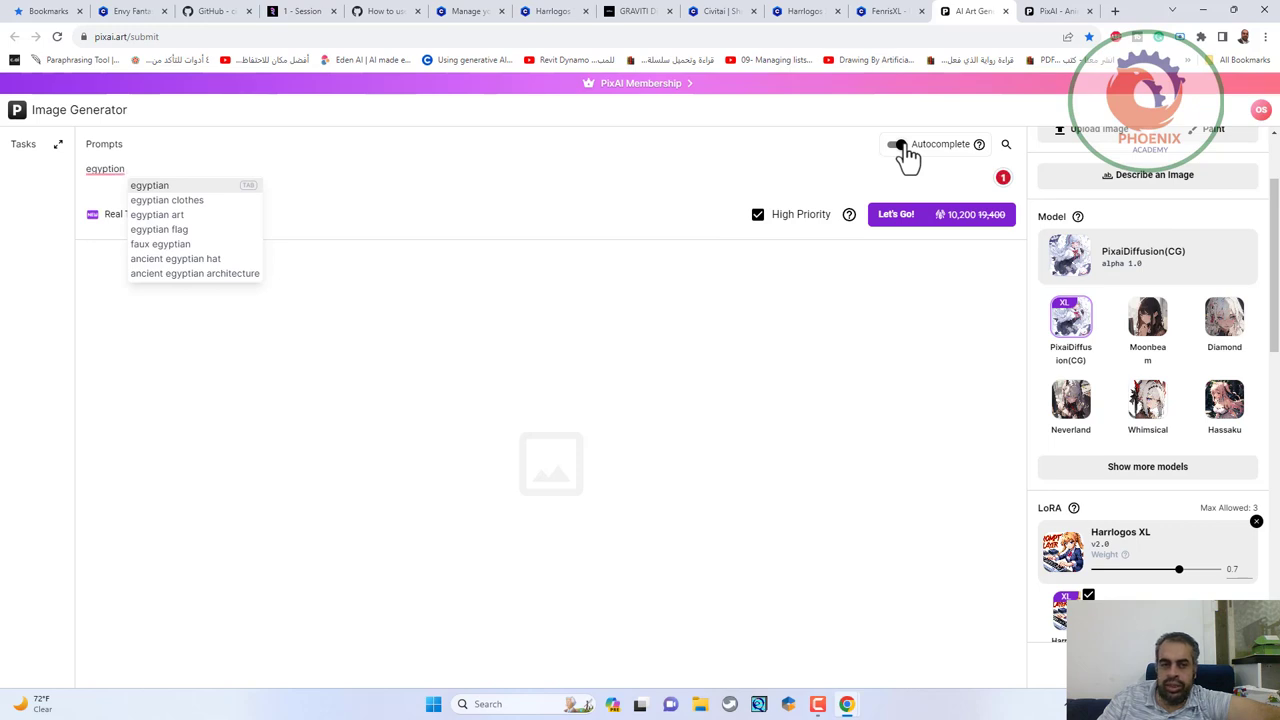
pyautogui.click(411, 311)
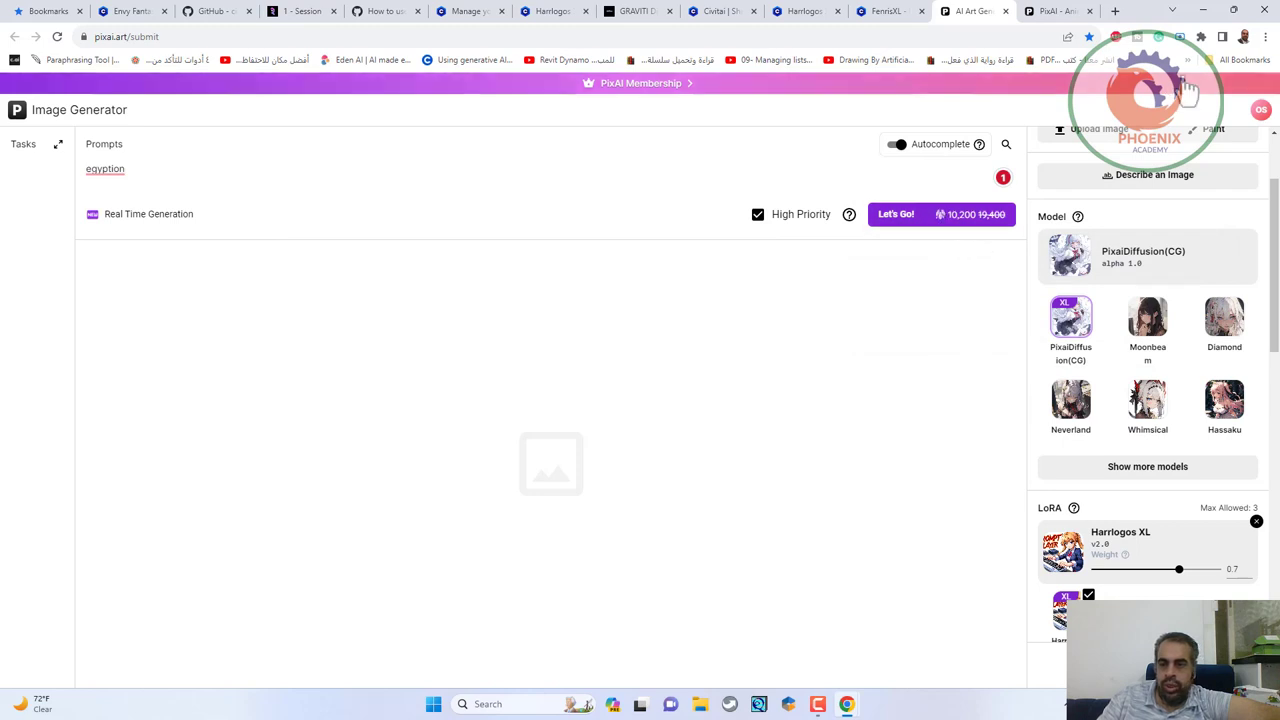
pyautogui.scroll(1, 1137, 356)
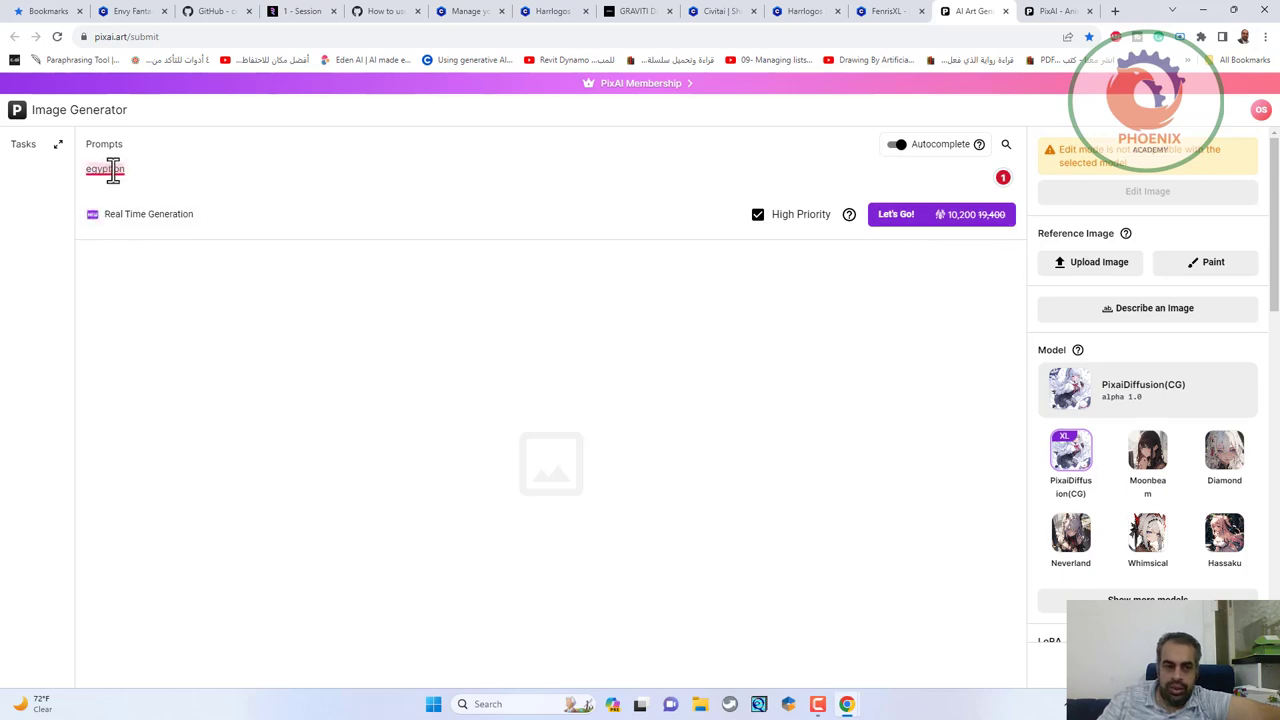
pyautogui.moveTo(110, 168)
pyautogui.click(152, 203)
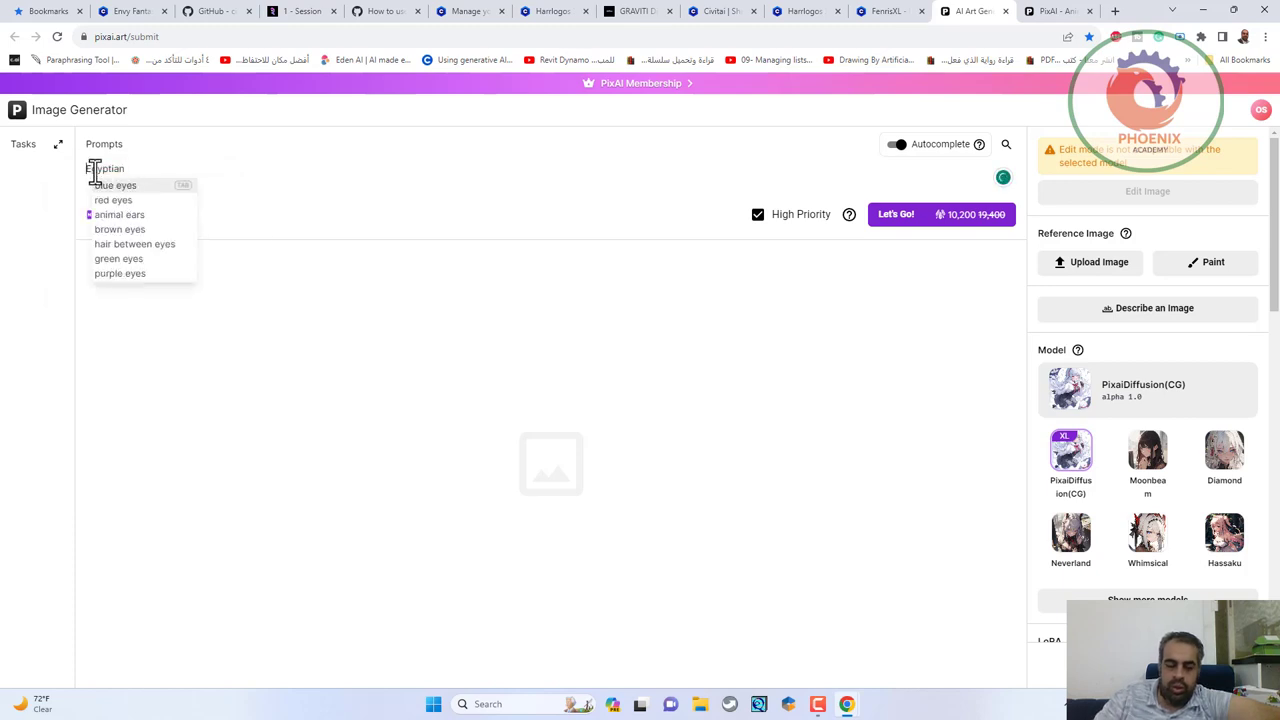
# Step: Put the word text before Egyptian and enclose Egyptian in quotation marks, making the prompt: text "Egyptian "
pyautogui.press('Escape')
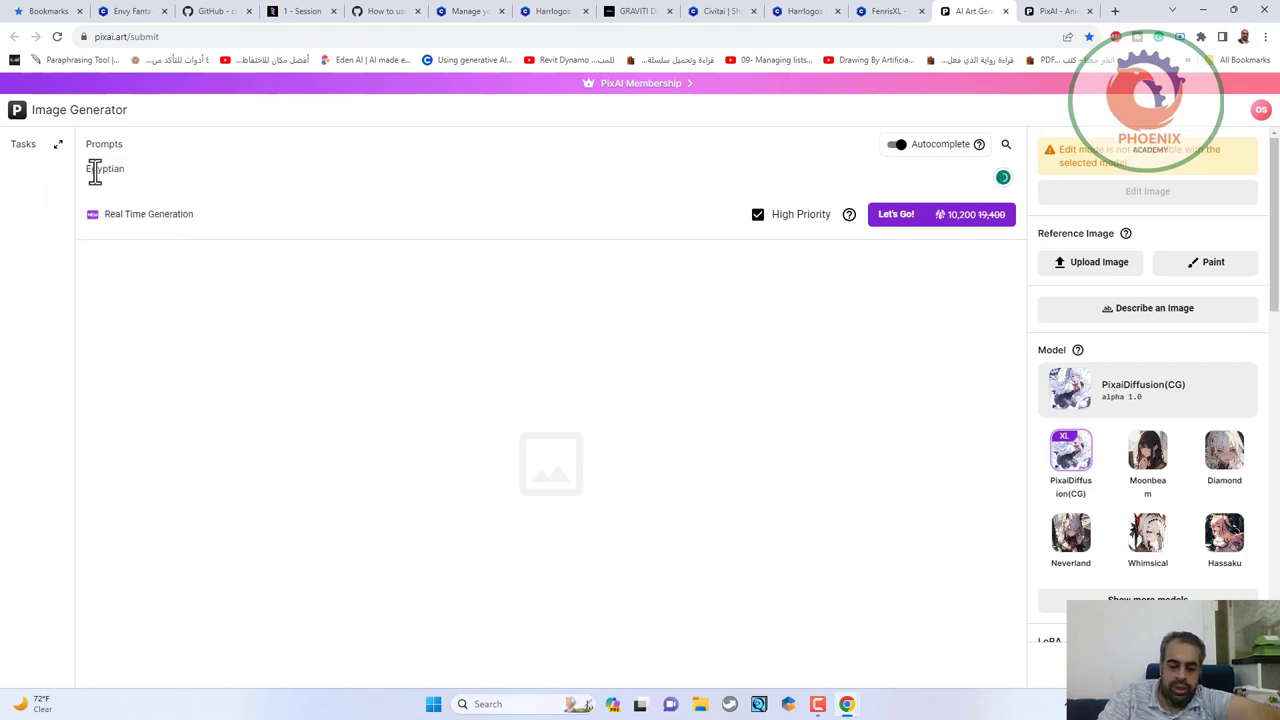
pyautogui.click(95, 170)
pyautogui.write('a ')
pyautogui.write('xt')
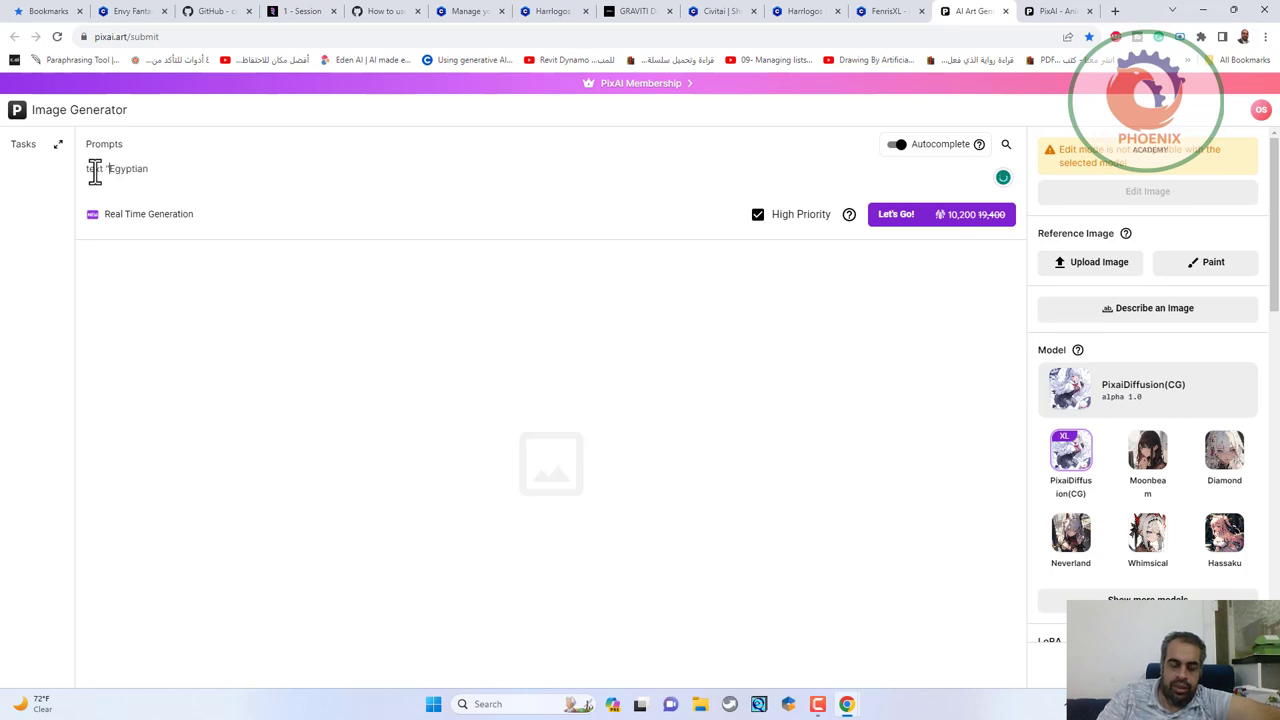
pyautogui.press('End')
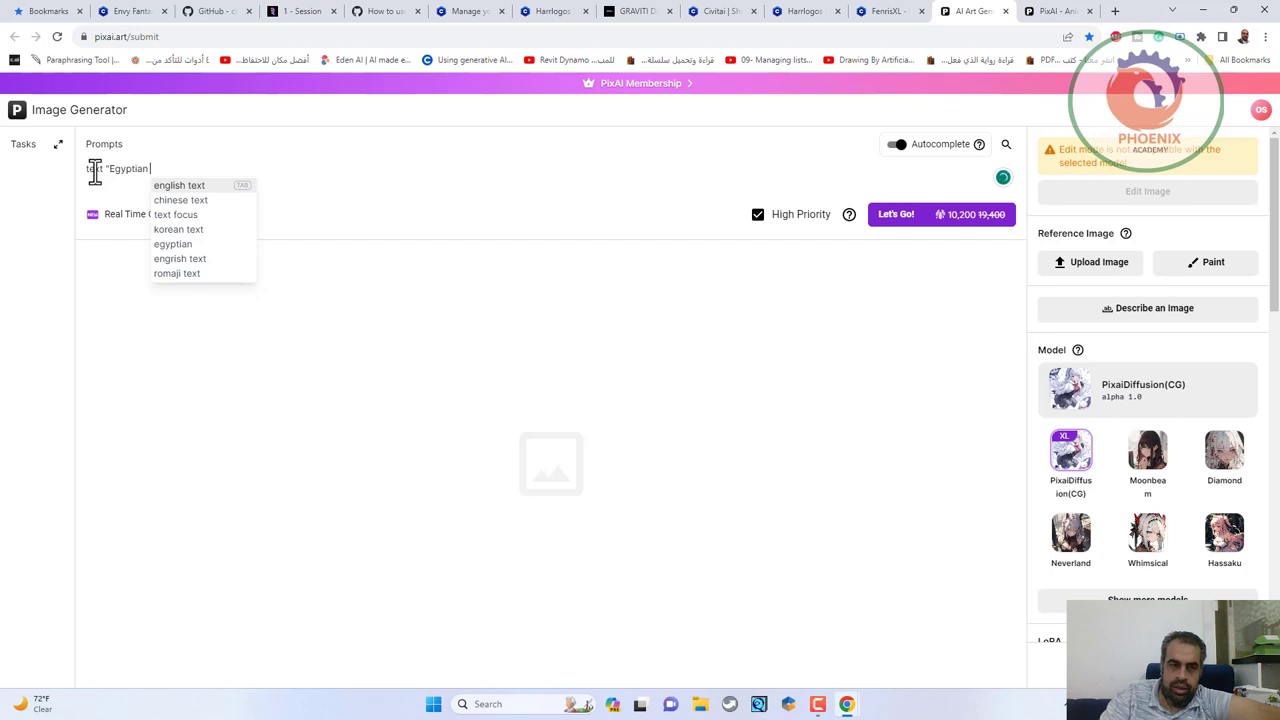
pyautogui.write('"')
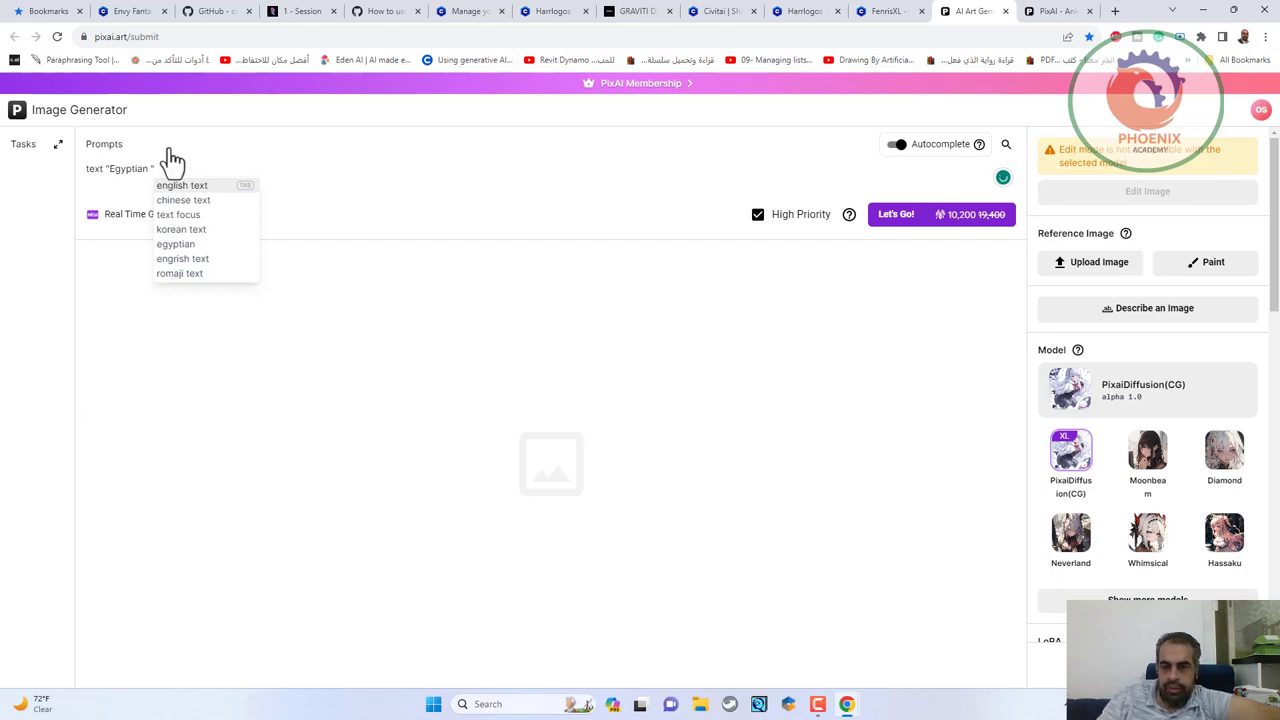
# Step: Try to generate an image from the prompt at high priority and dismiss the membership credits offer
pyautogui.click(958, 238)
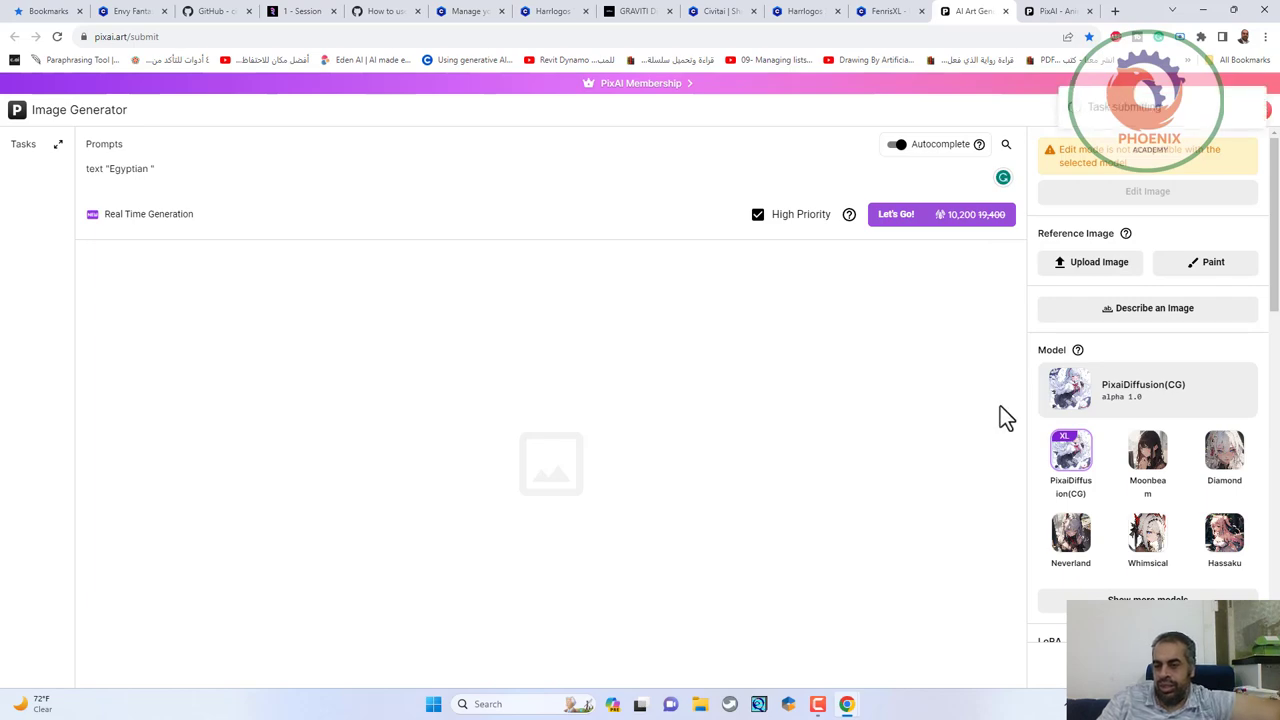
pyautogui.click(926, 222)
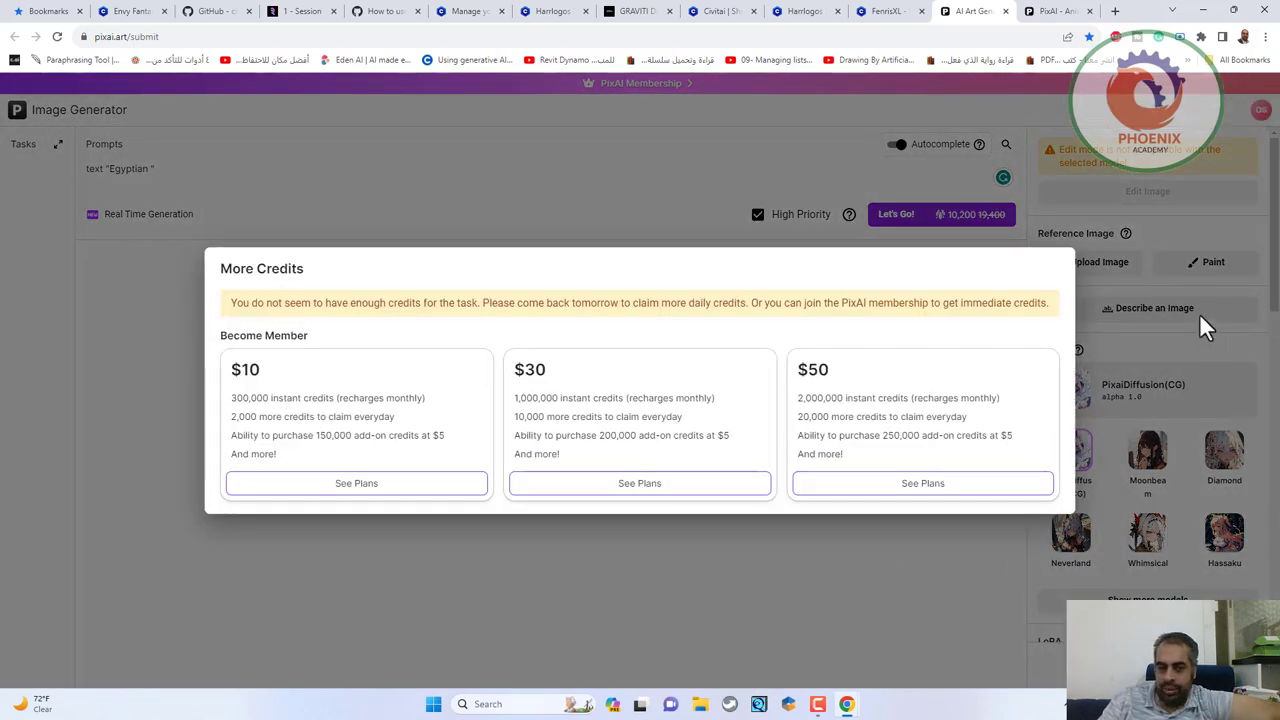
pyautogui.click(371, 195)
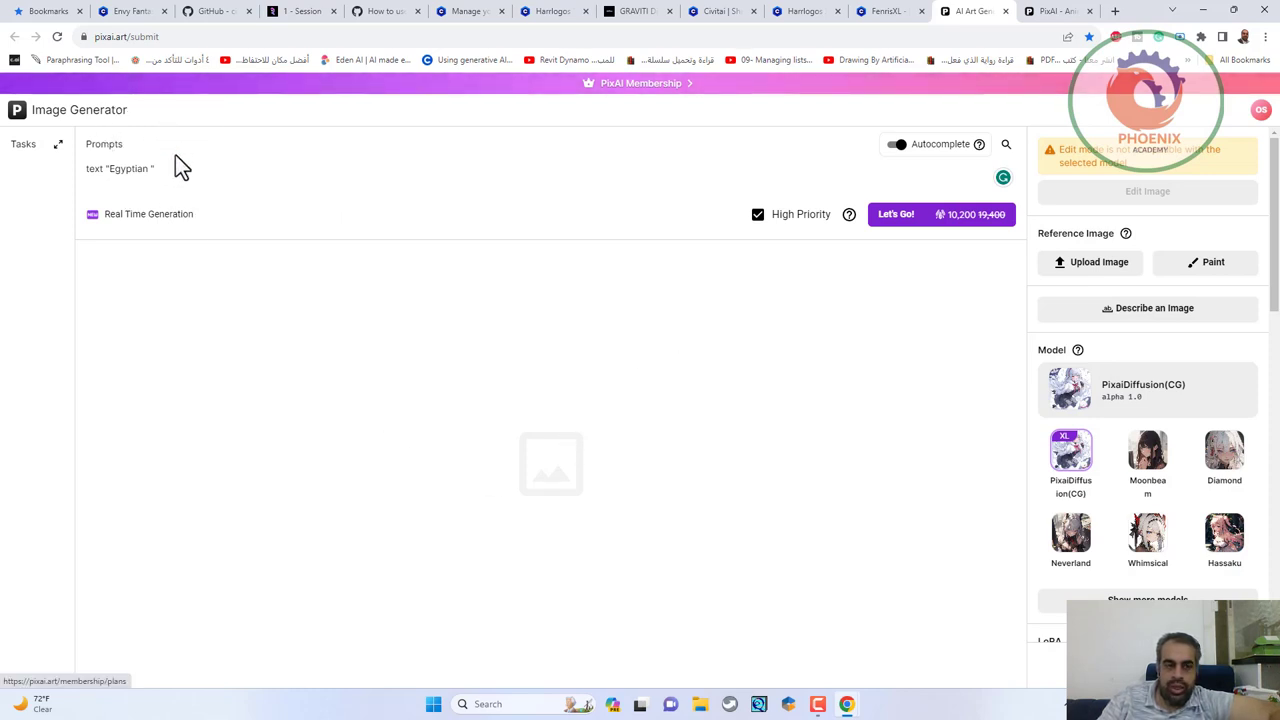
# Step: Switch to the PixAI home page and start creating a new comic, choosing the Comic form
pyautogui.click(1063, 14)
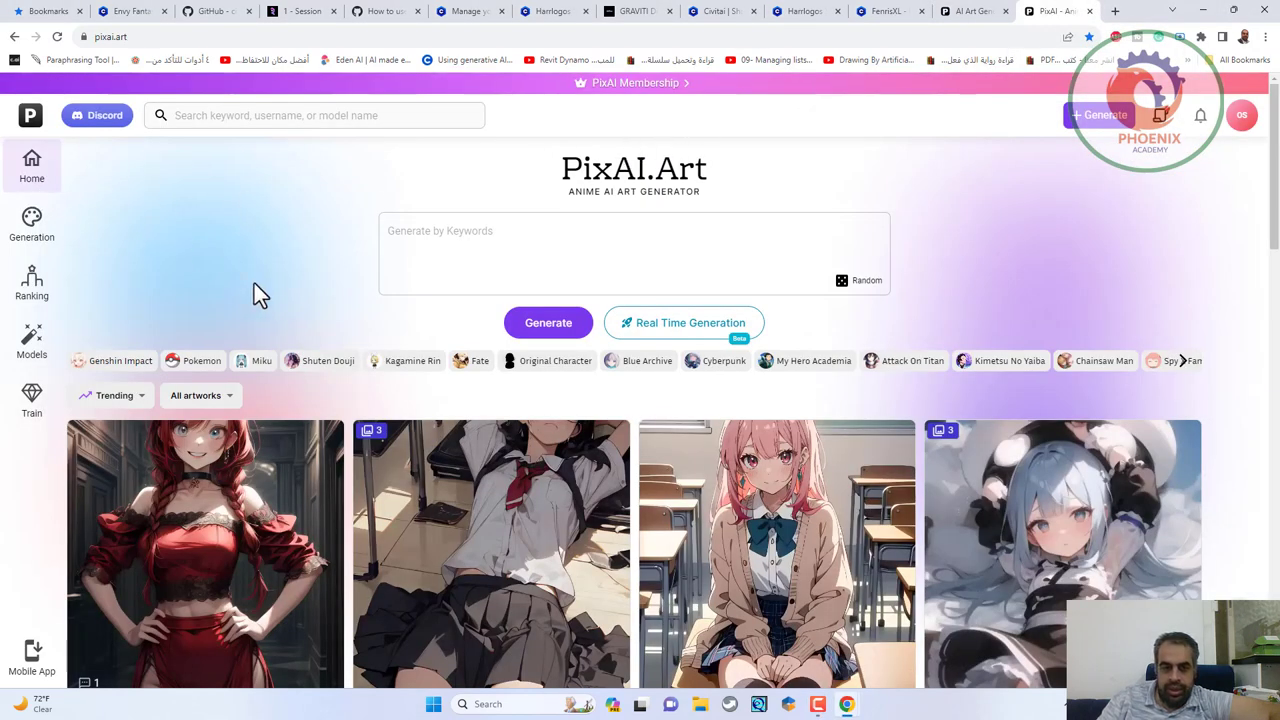
pyautogui.click(476, 240)
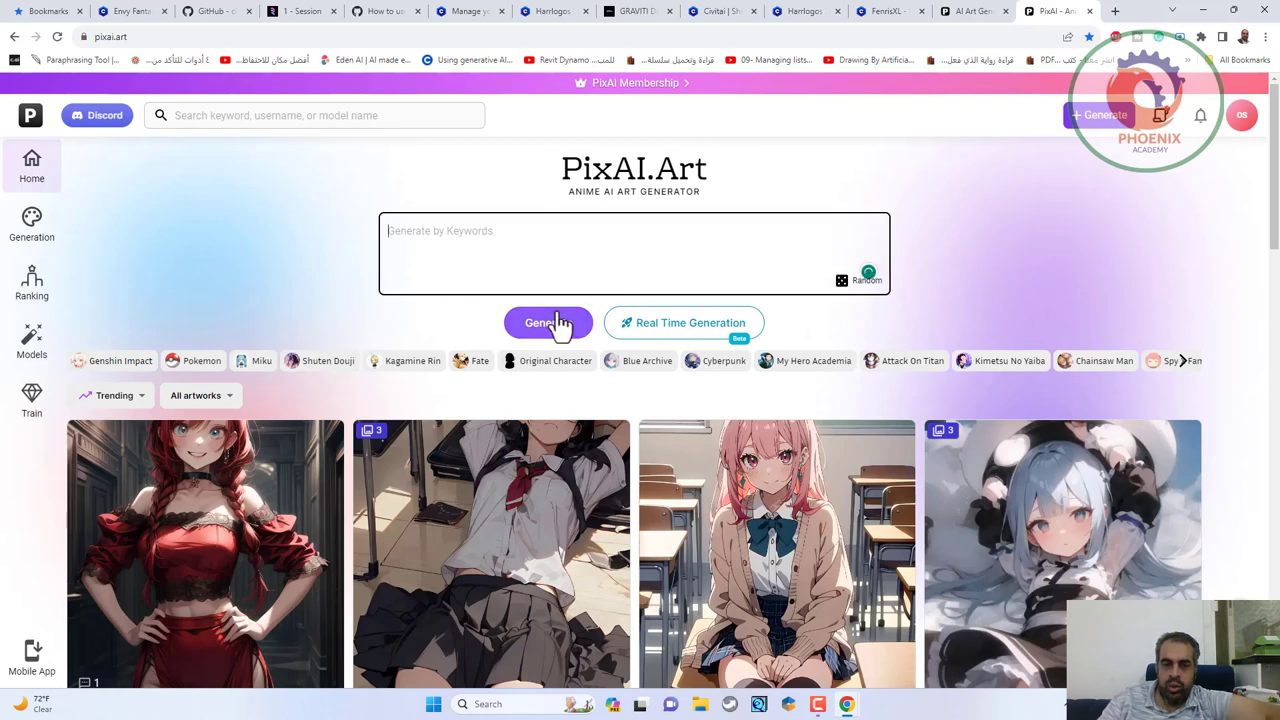
pyautogui.click(36, 240)
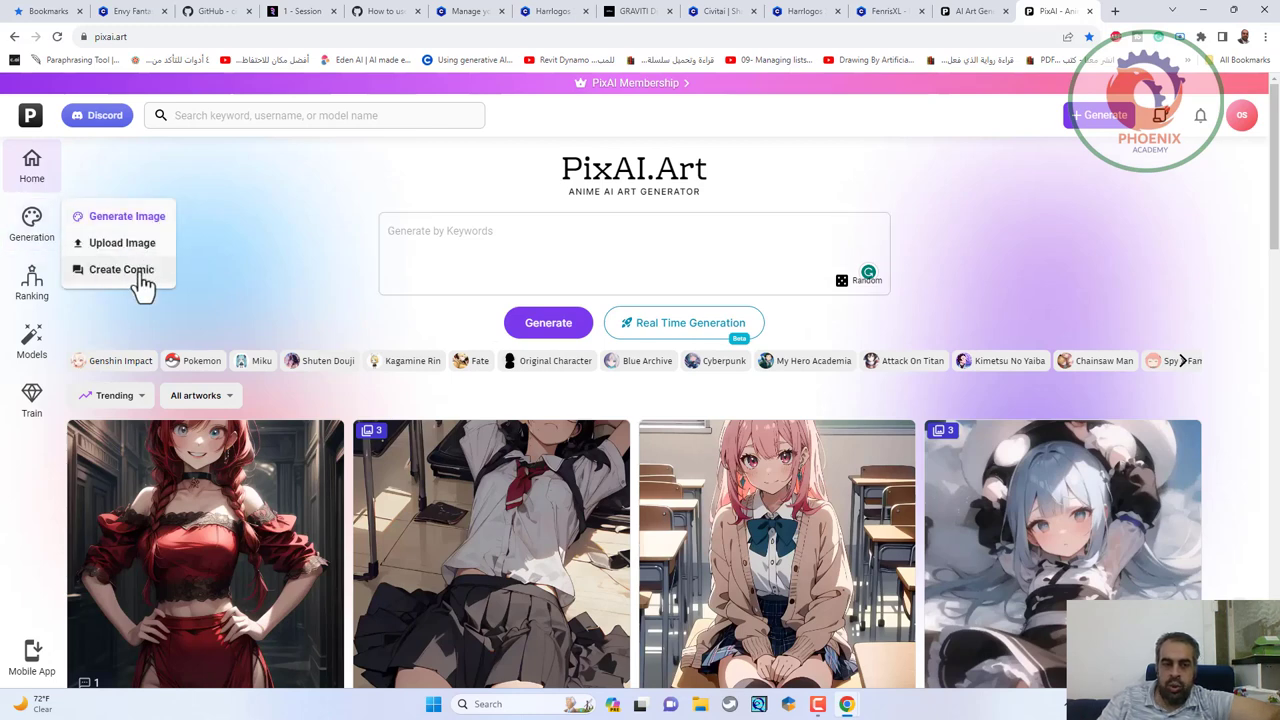
pyautogui.click(141, 278)
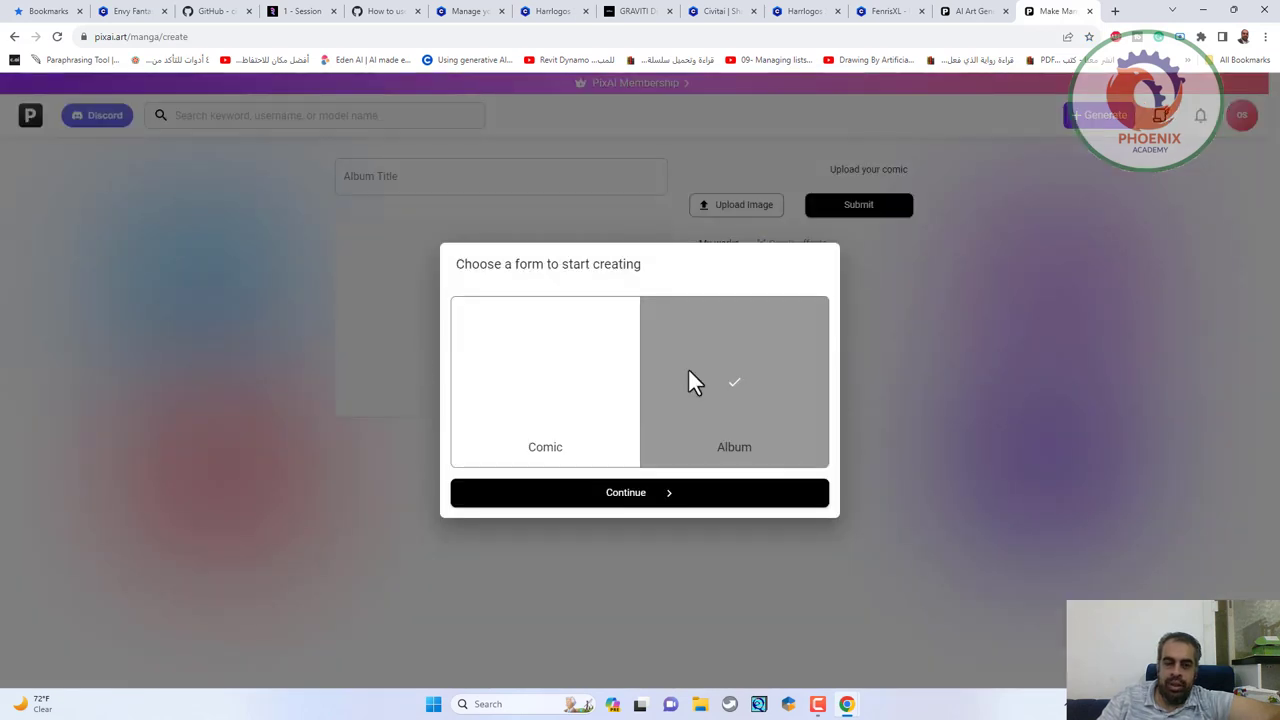
pyautogui.click(524, 395)
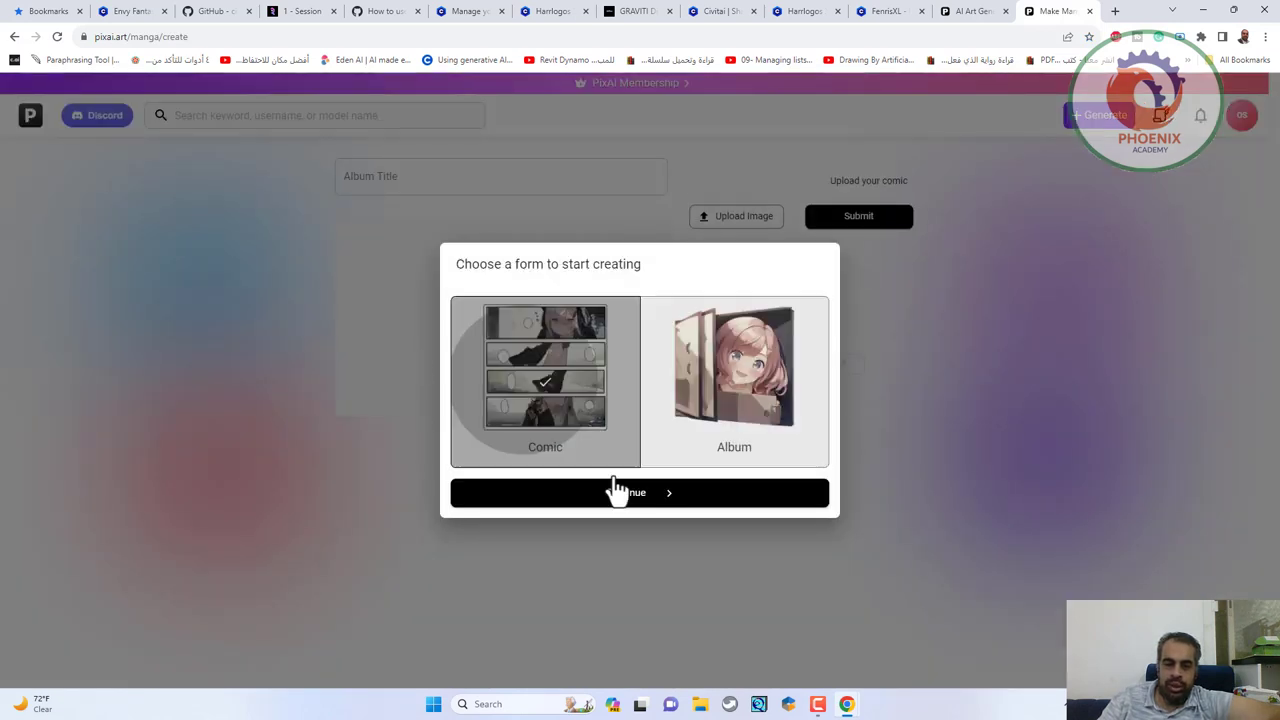
pyautogui.click(630, 493)
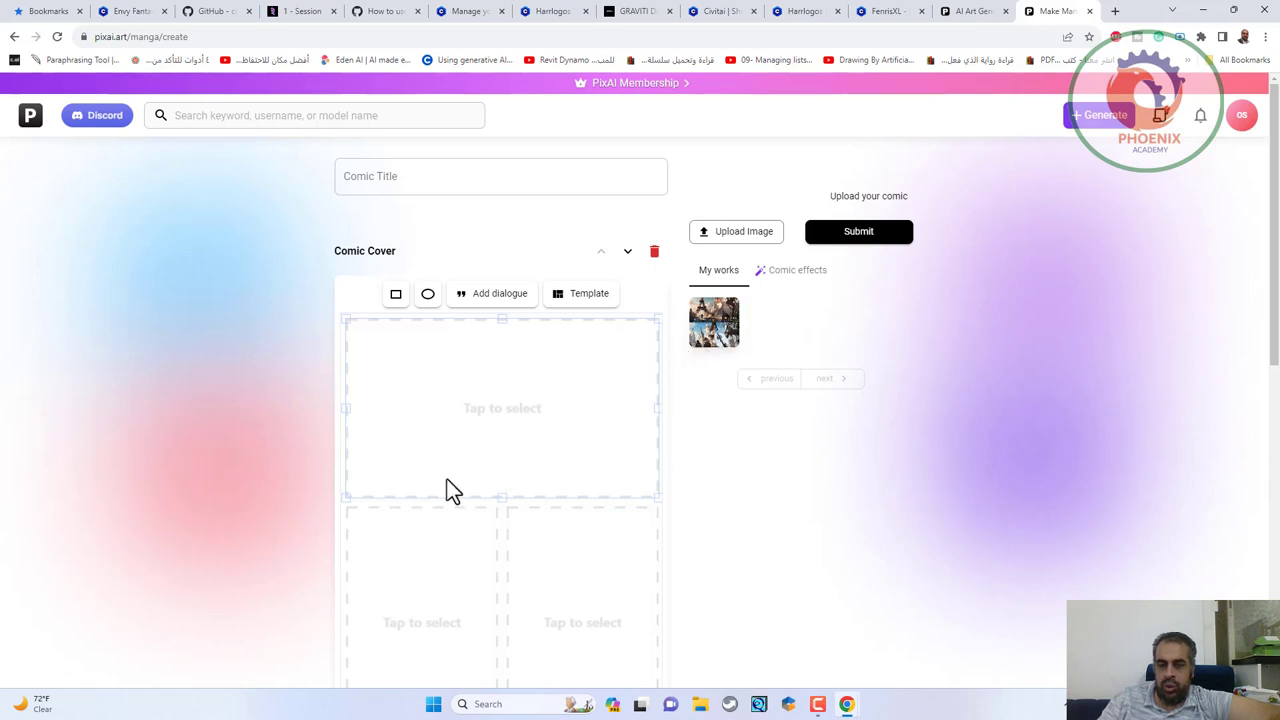
# Step: Show the available comic effects and select the TAKA! lettering effect
pyautogui.click(790, 285)
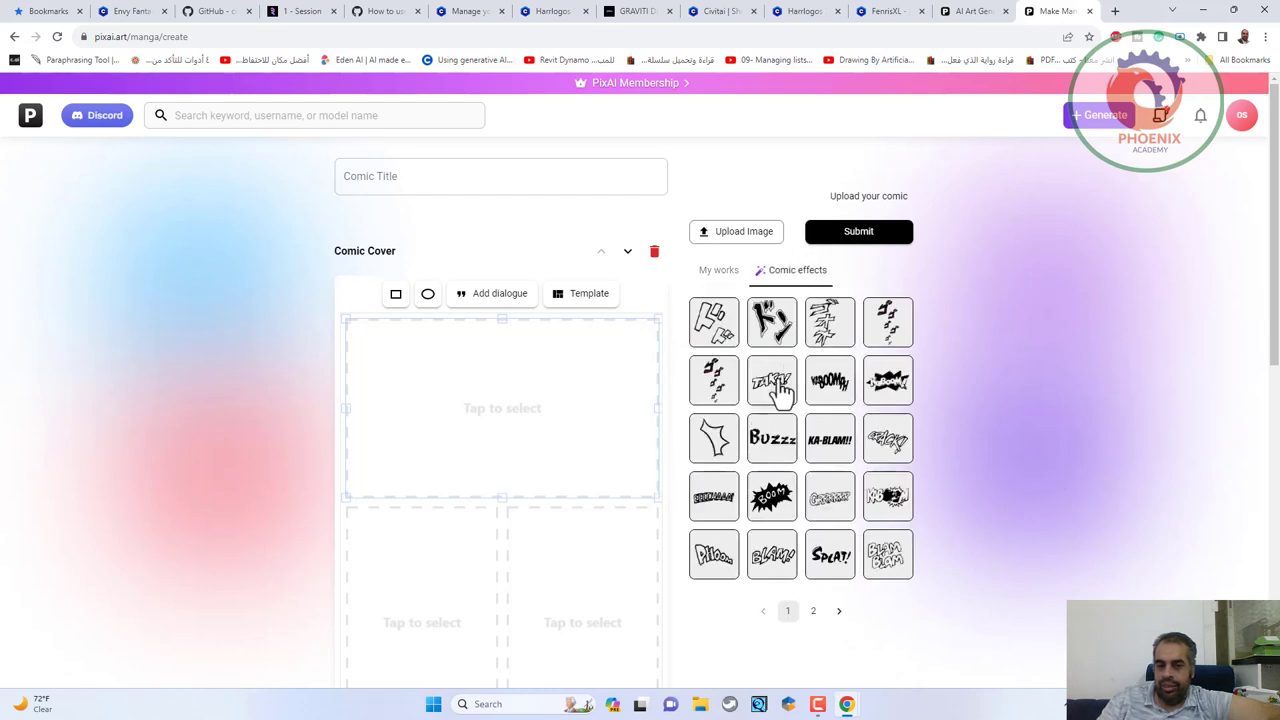
pyautogui.click(772, 380)
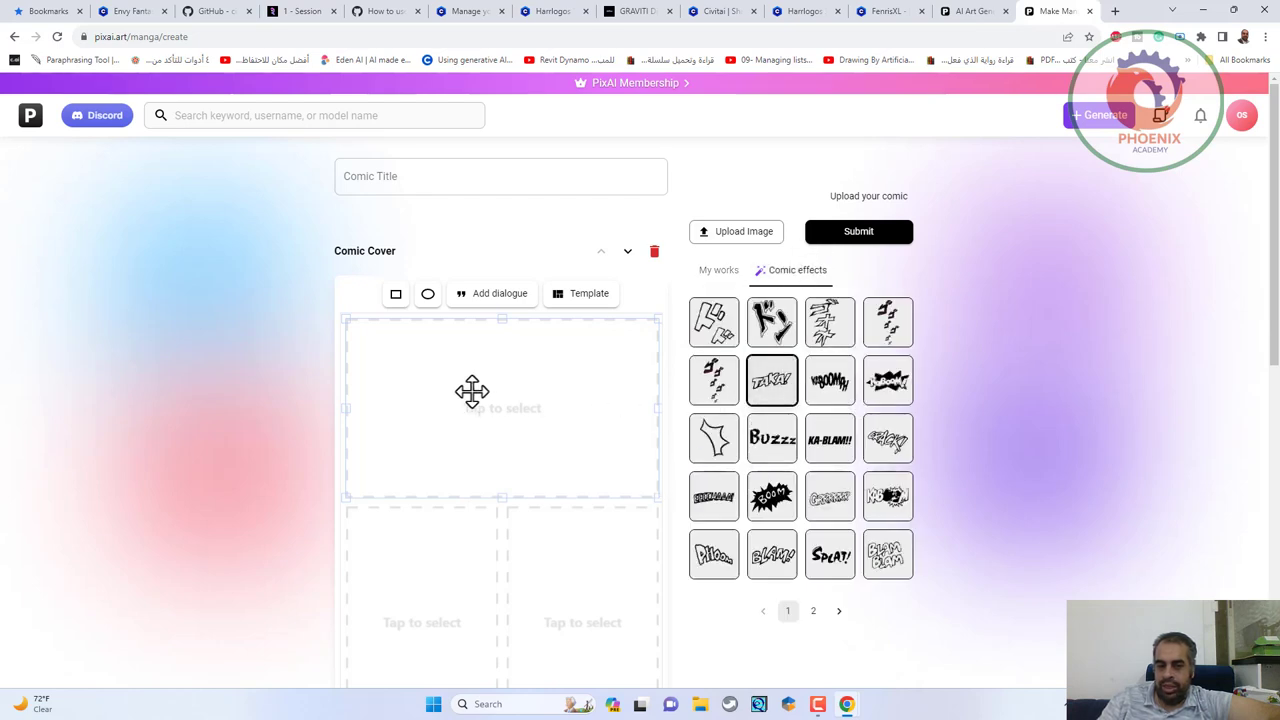
# Step: Place the existing artwork from My works in the comic cover's large upper panel and shift it slightly down and left
pyautogui.click(722, 272)
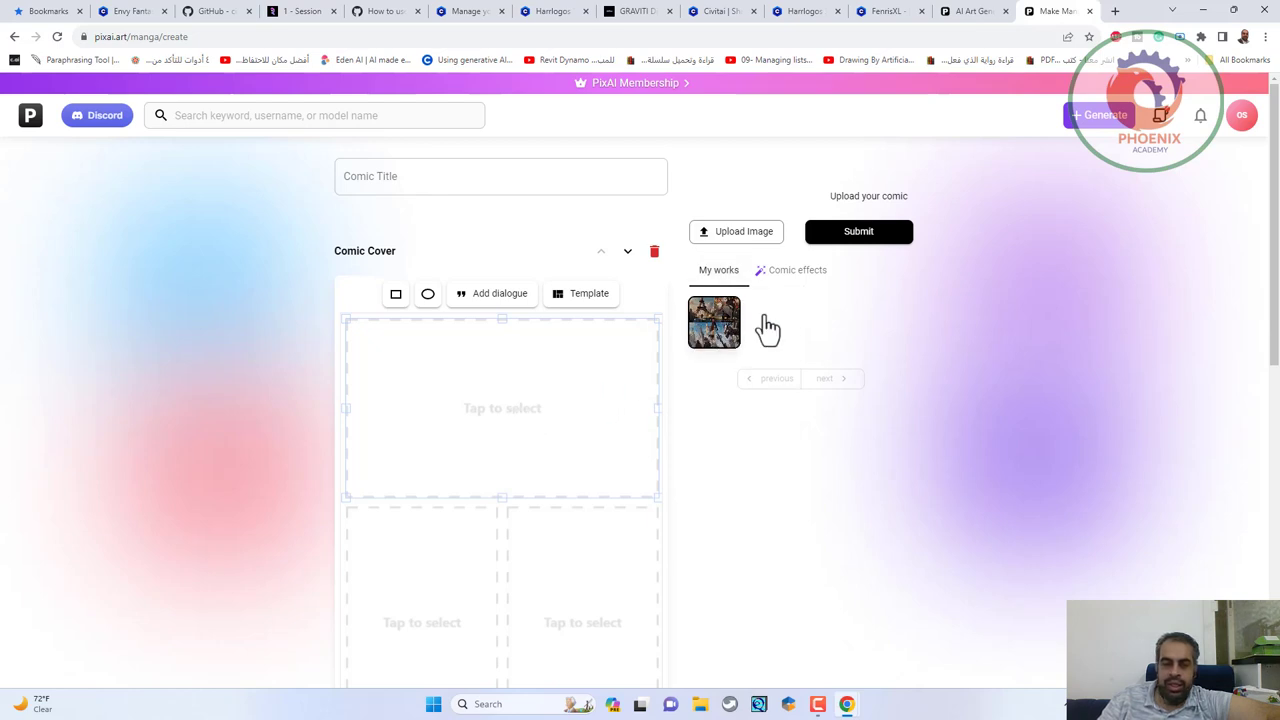
pyautogui.moveTo(722, 338); pyautogui.dragTo(566, 414)
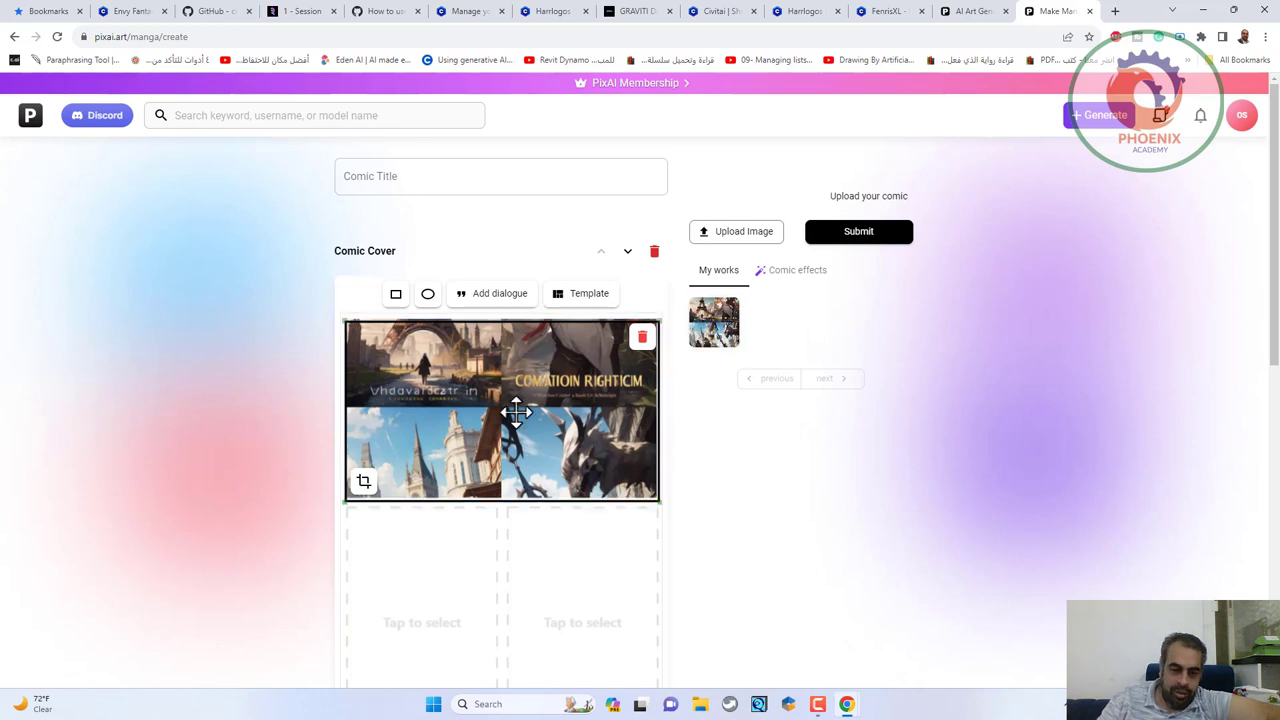
pyautogui.moveTo(514, 409); pyautogui.dragTo(512, 371)
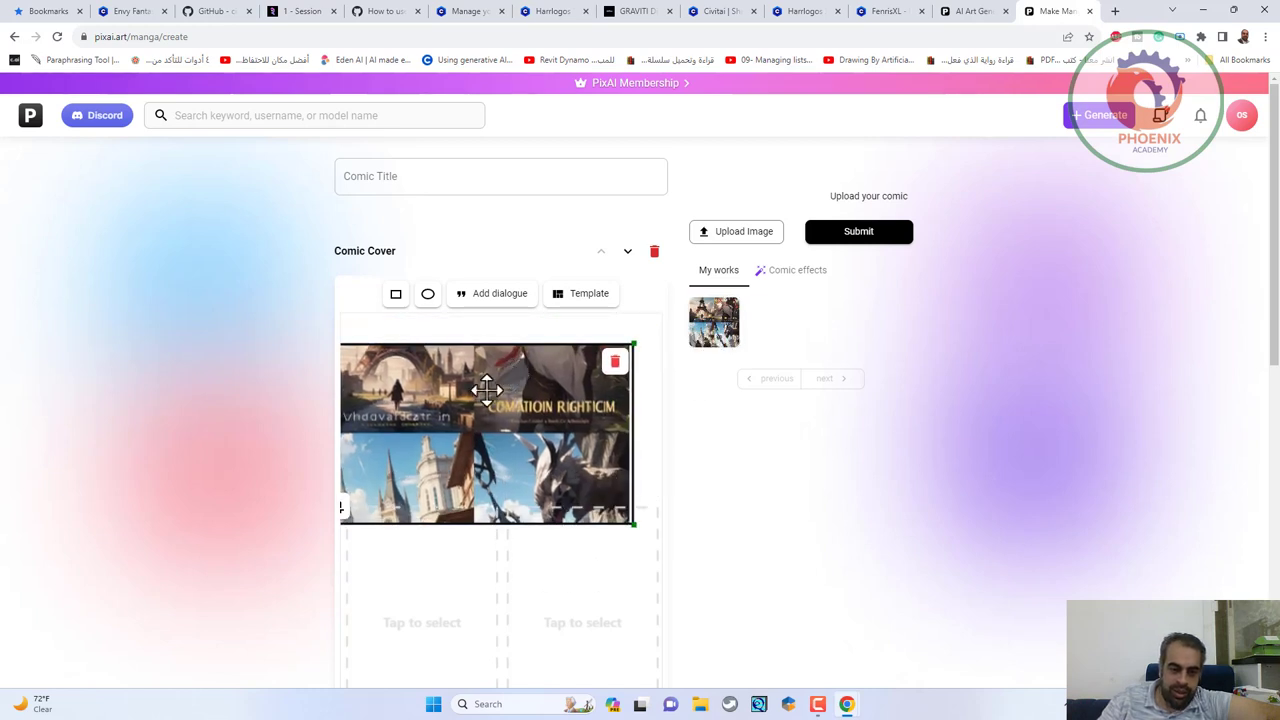
# Step: Add a dialogue bubble to the comic cover and return to the PixAI home page
pyautogui.click(503, 310)
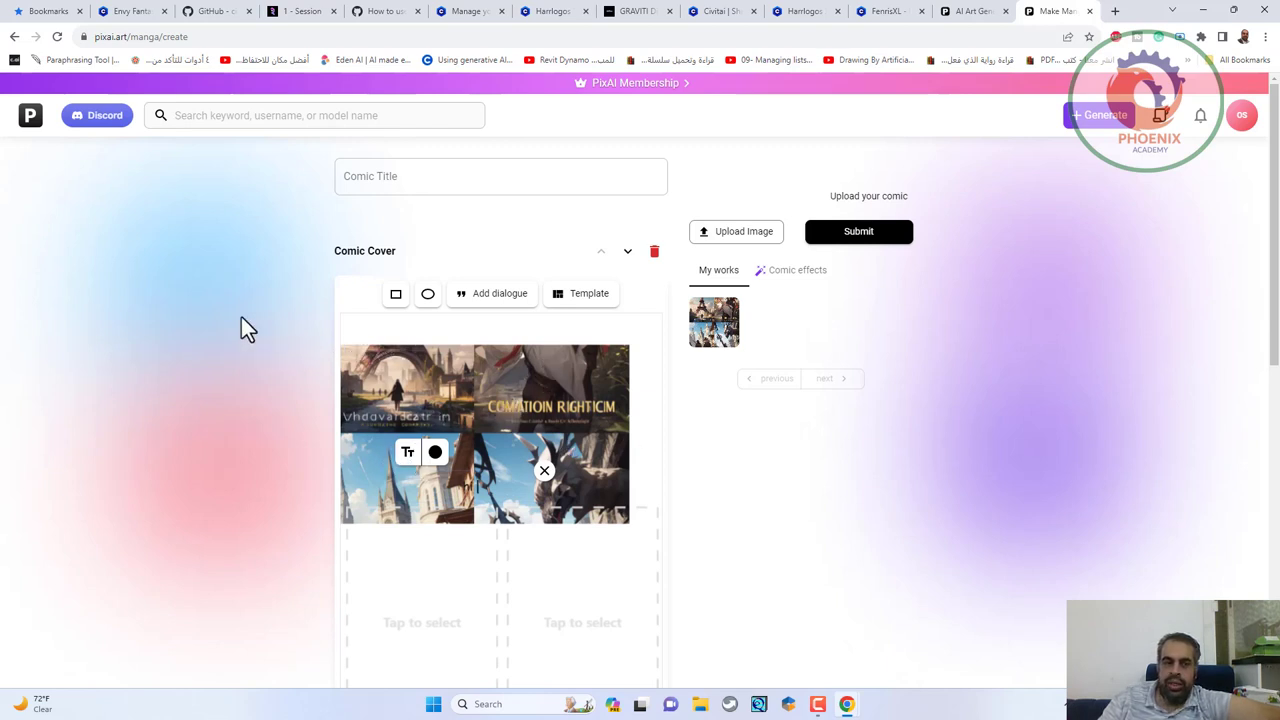
pyautogui.click(29, 118)
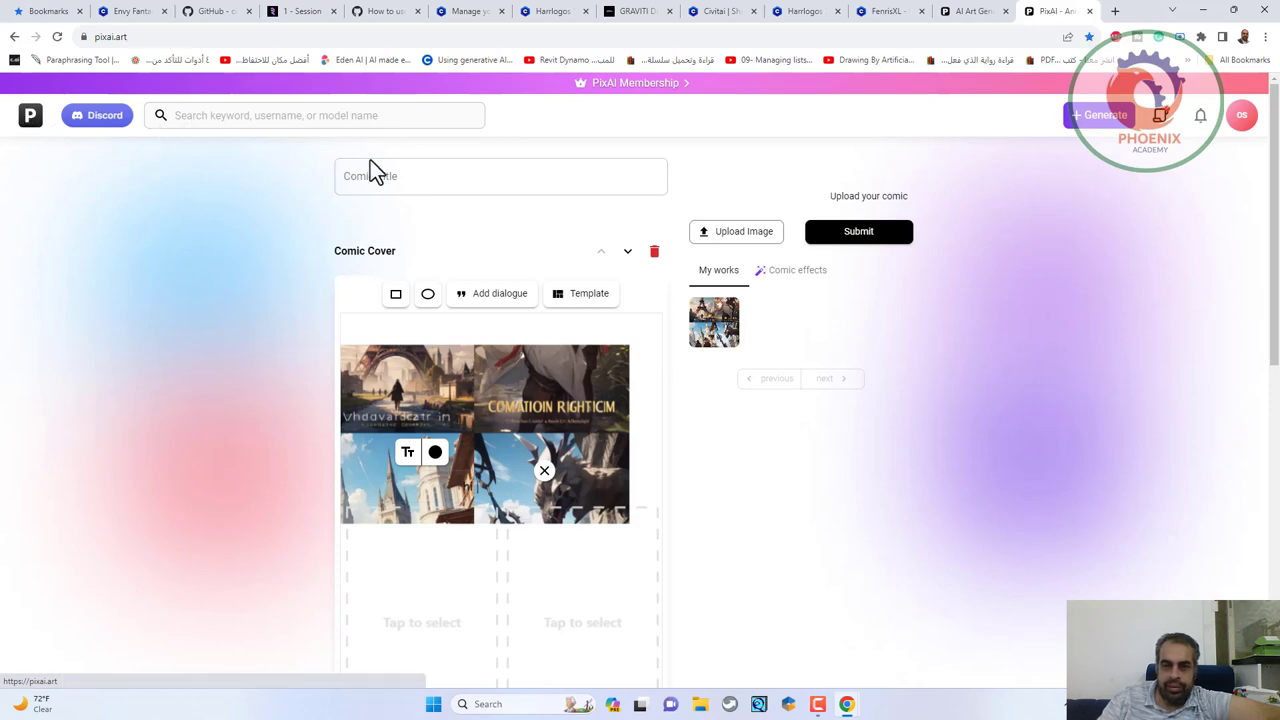